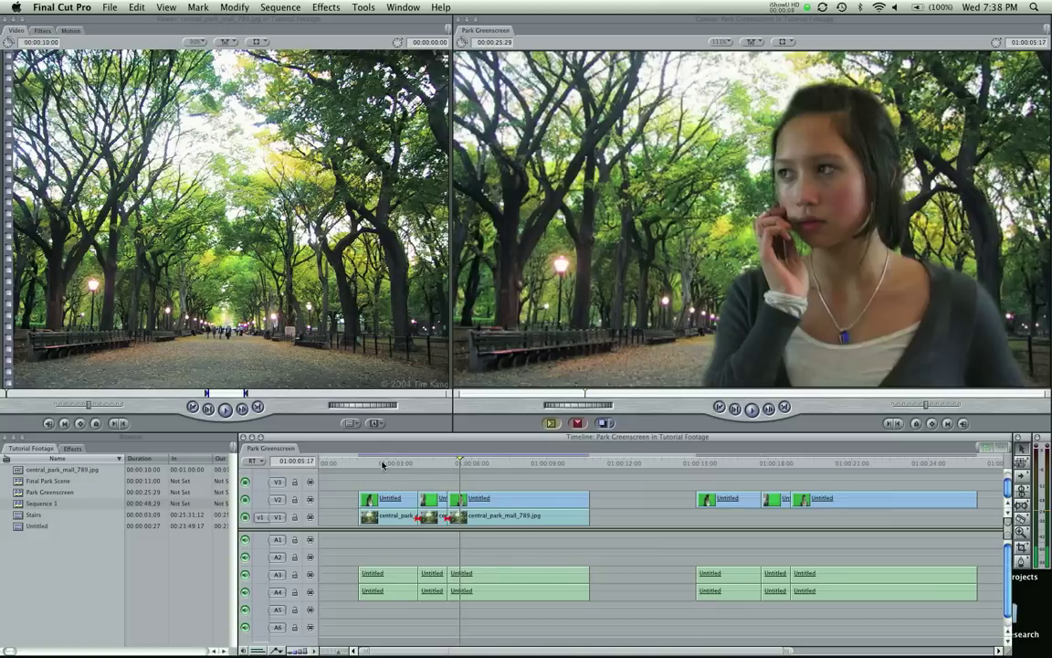
Play back the keyed first clips and the second group of green-screen clips in the timeline
{"action": "left_click_drag", "start_coordinate": [383, 464], "coordinate": [355, 466]}
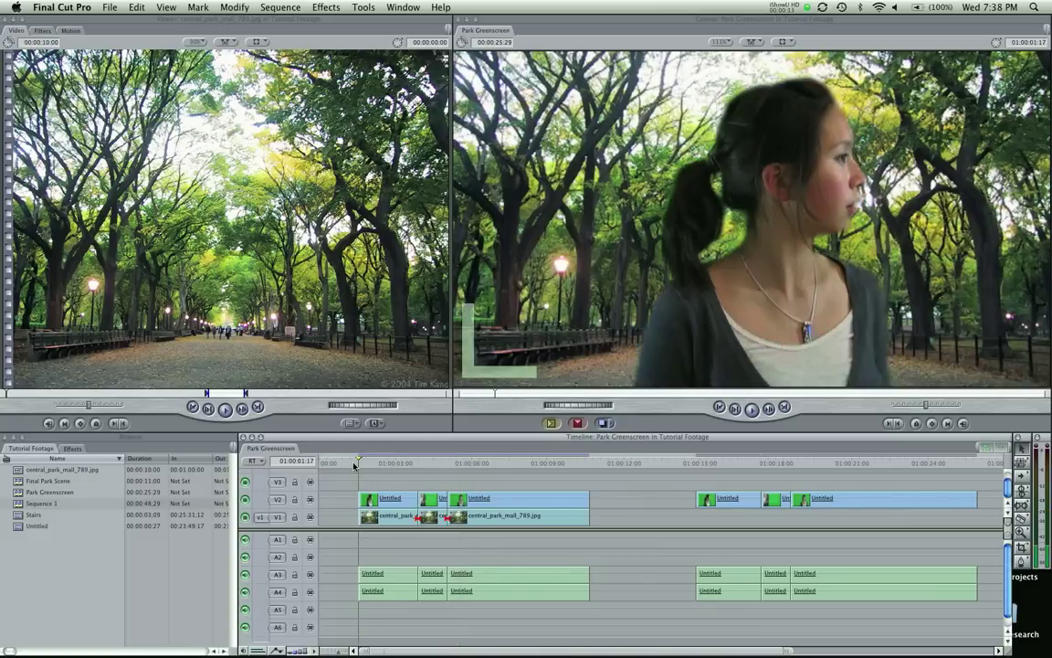
{"action": "key", "text": "space"}
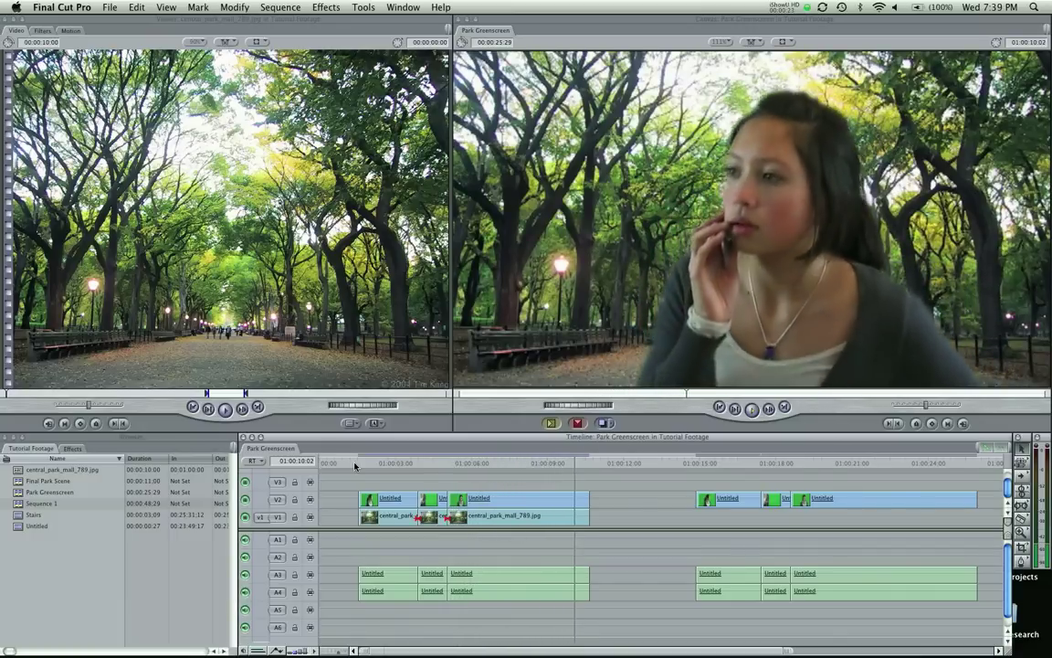
{"action": "left_click", "coordinate": [375, 463]}
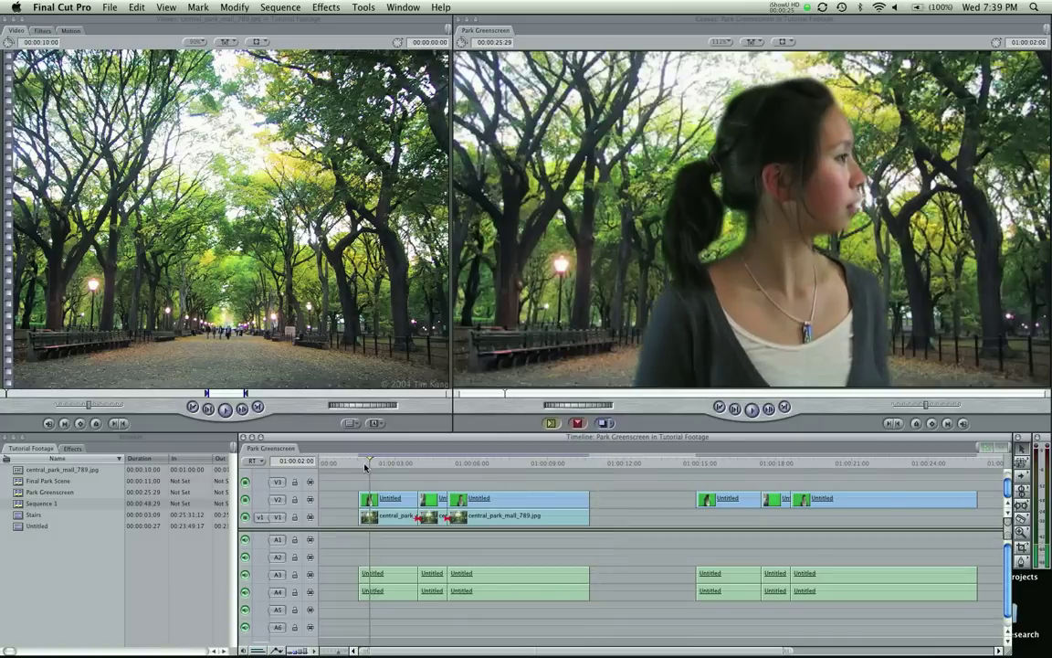
{"action": "left_click", "coordinate": [695, 462]}
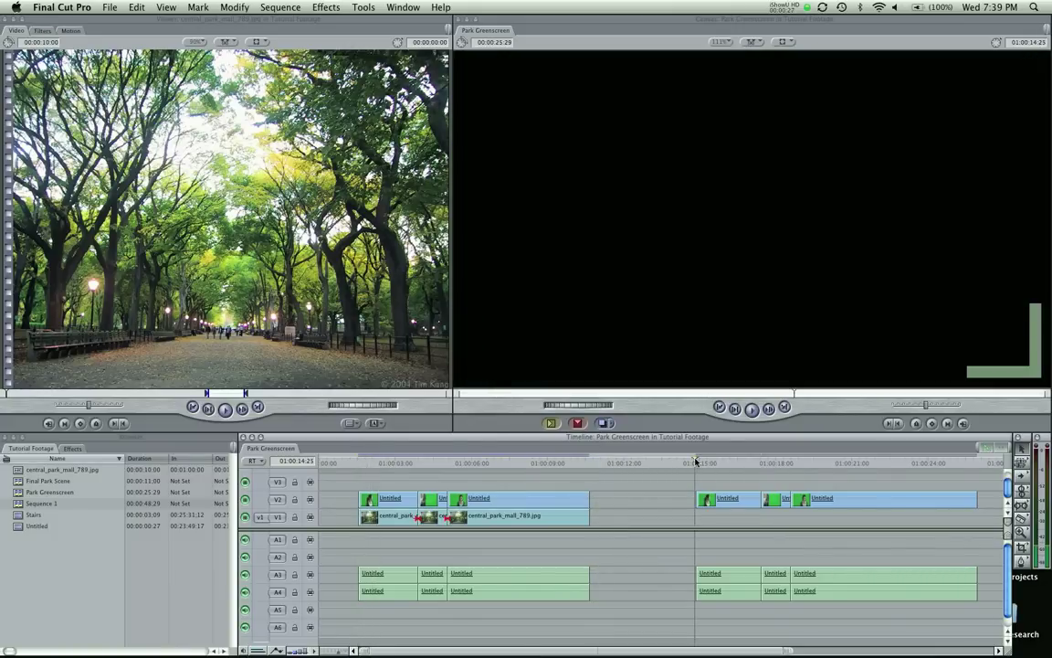
{"action": "key", "text": "space"}
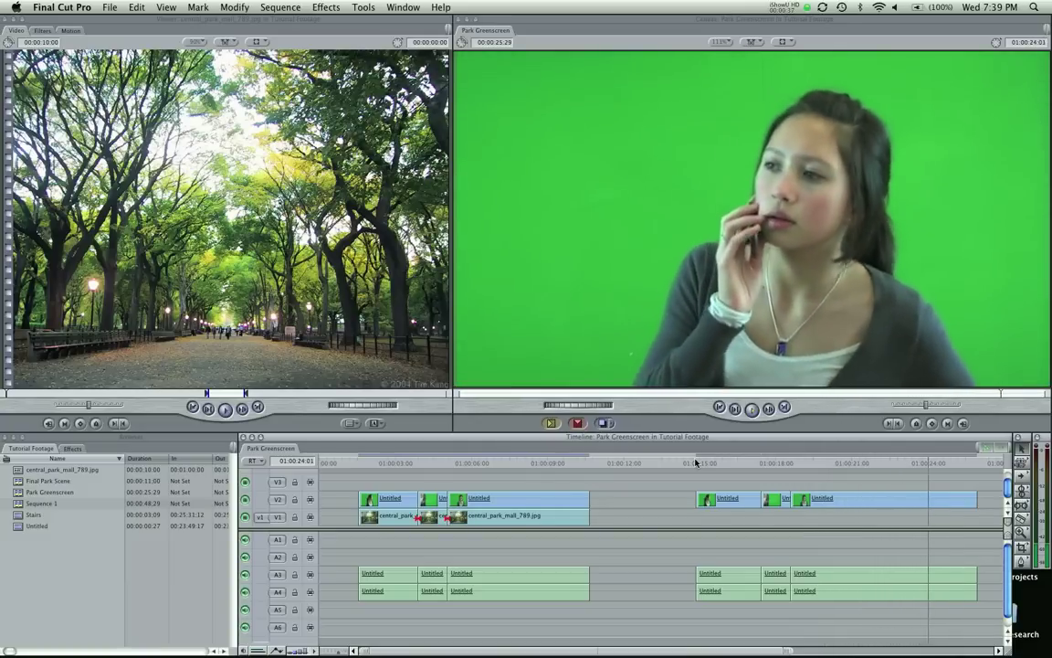
{"action": "left_click_drag", "start_coordinate": [690, 460], "coordinate": [395, 465]}
{"action": "key", "text": "space"}
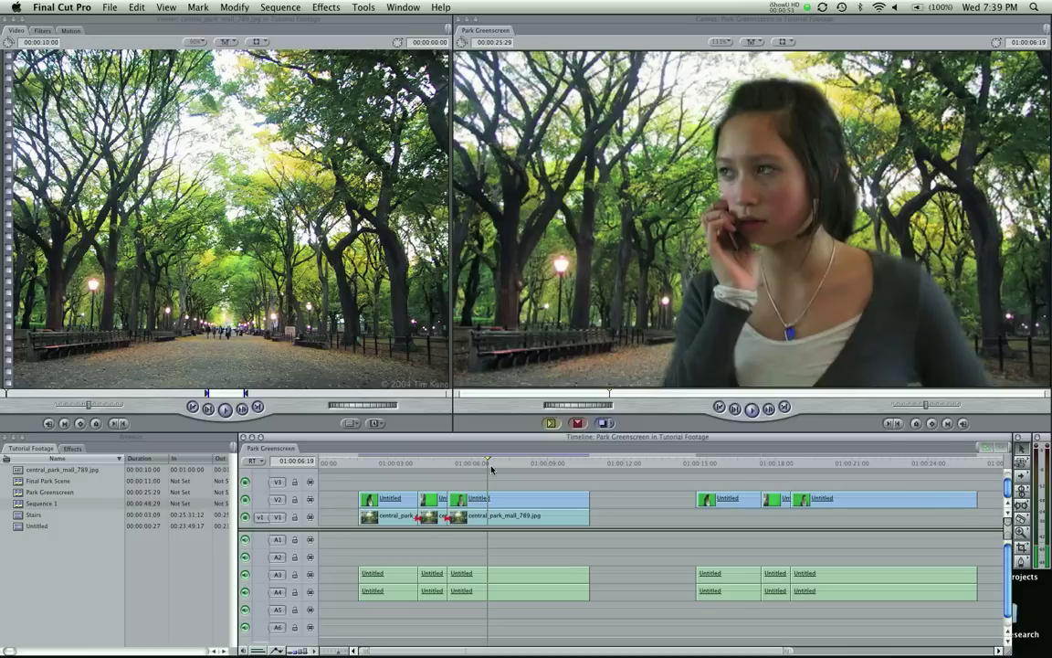
{"action": "left_click", "coordinate": [816, 470]}
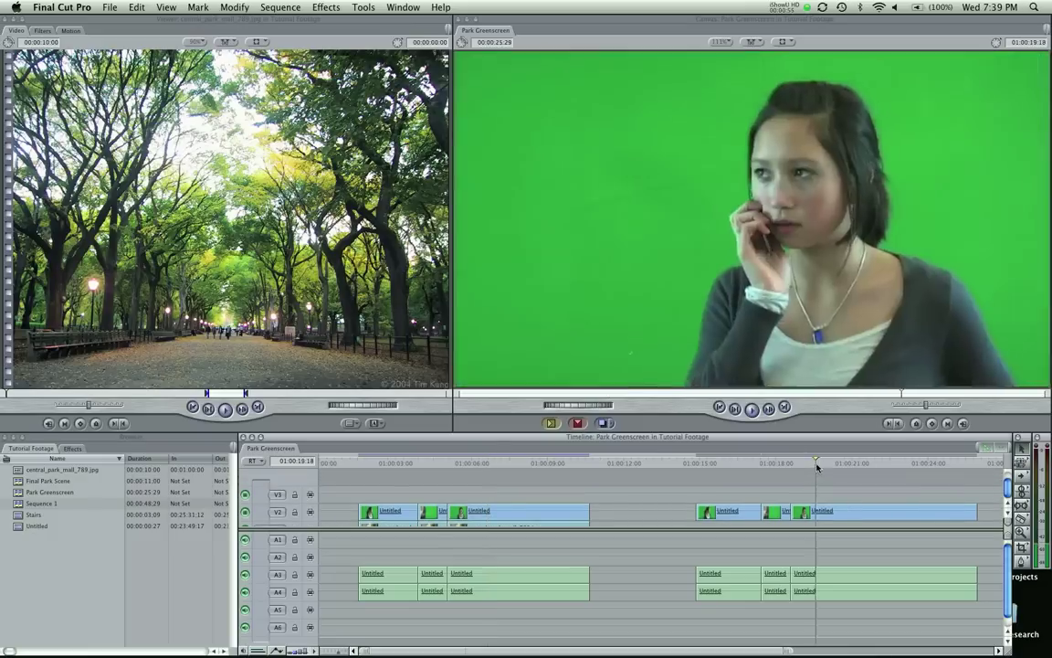
Load the Untitled clip into the Viewer, scrub through it, then return the playhead to 01:00:05:02
{"action": "double_click", "coordinate": [22, 526]}
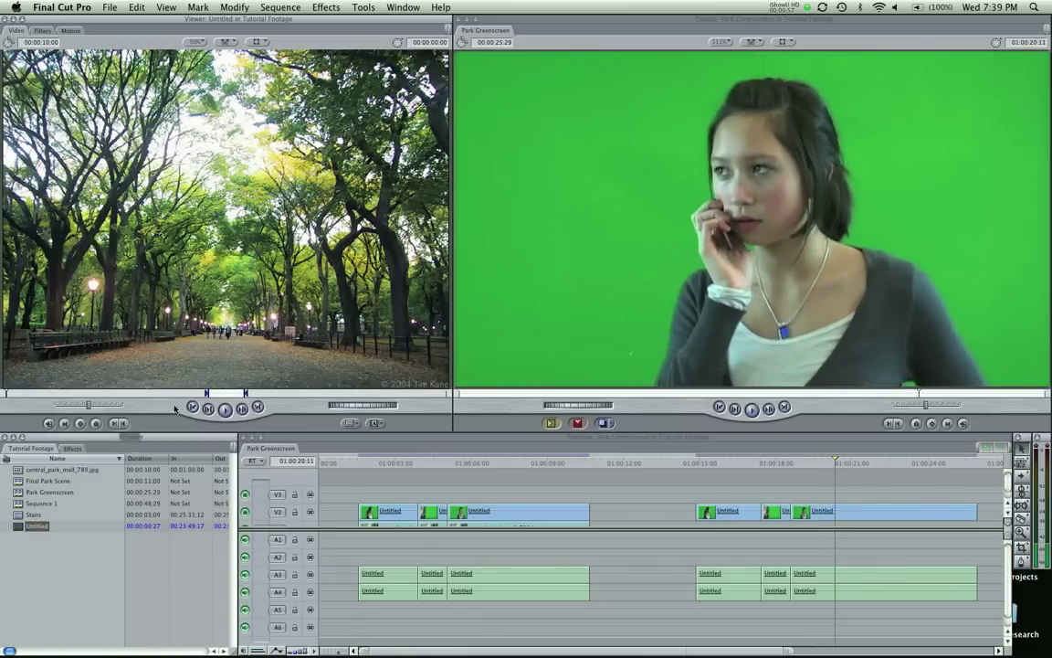
{"action": "left_click_drag", "start_coordinate": [294, 395], "coordinate": [286, 395]}
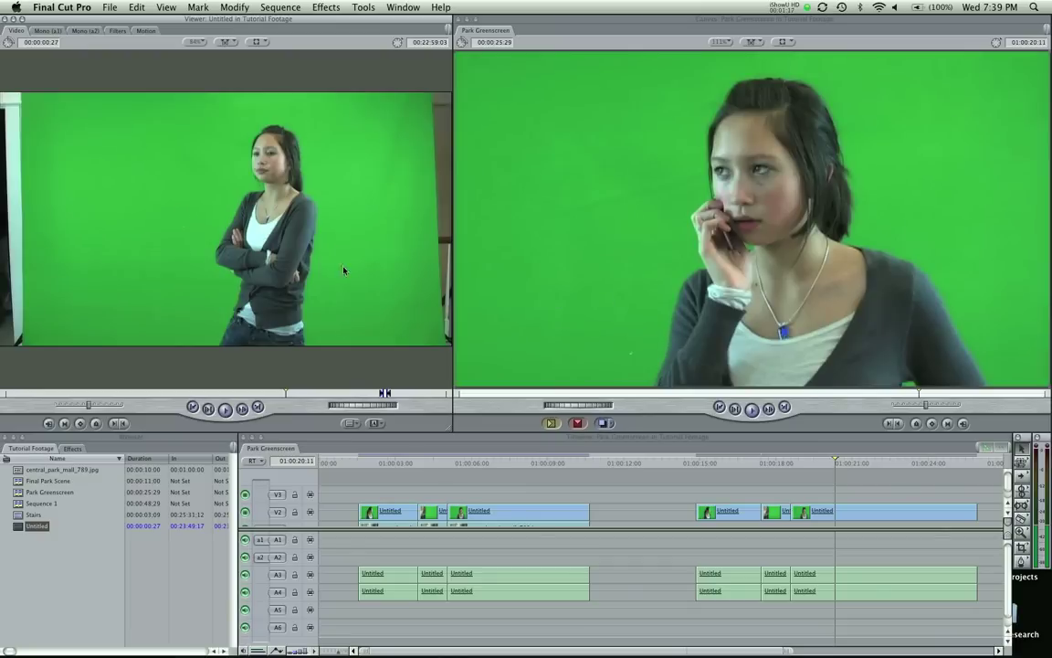
{"action": "left_click_drag", "start_coordinate": [415, 468], "coordinate": [443, 466]}
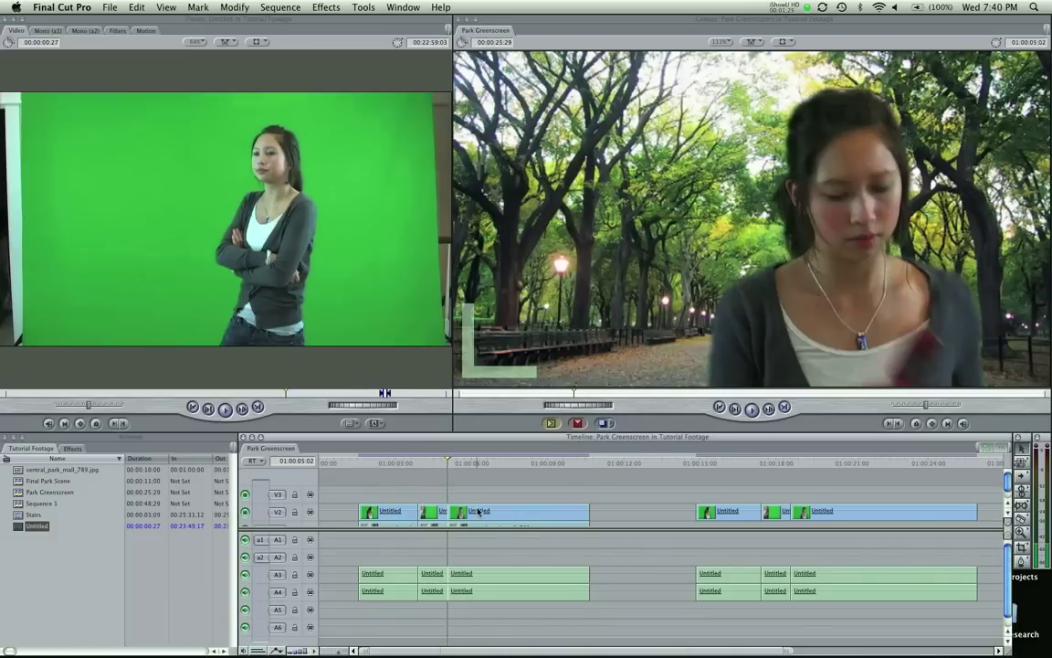
Scrub through the keyed clips, then marquee-select the right-hand V2 clips with their A3/A4 audio
{"action": "left_click_drag", "start_coordinate": [476, 465], "coordinate": [390, 468]}
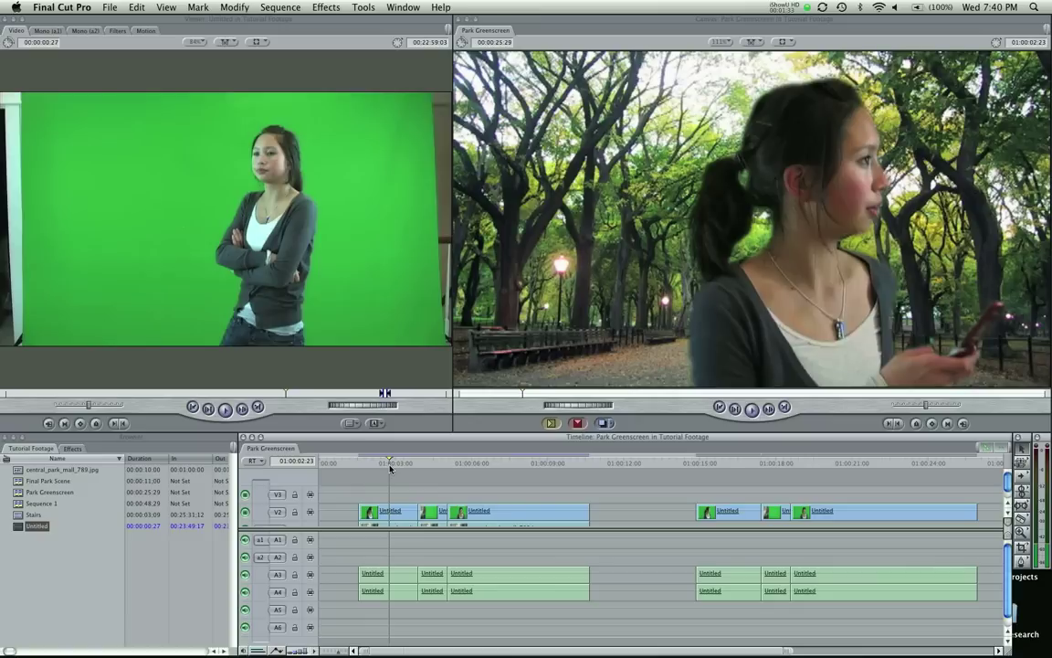
{"action": "left_click_drag", "start_coordinate": [391, 468], "coordinate": [367, 469]}
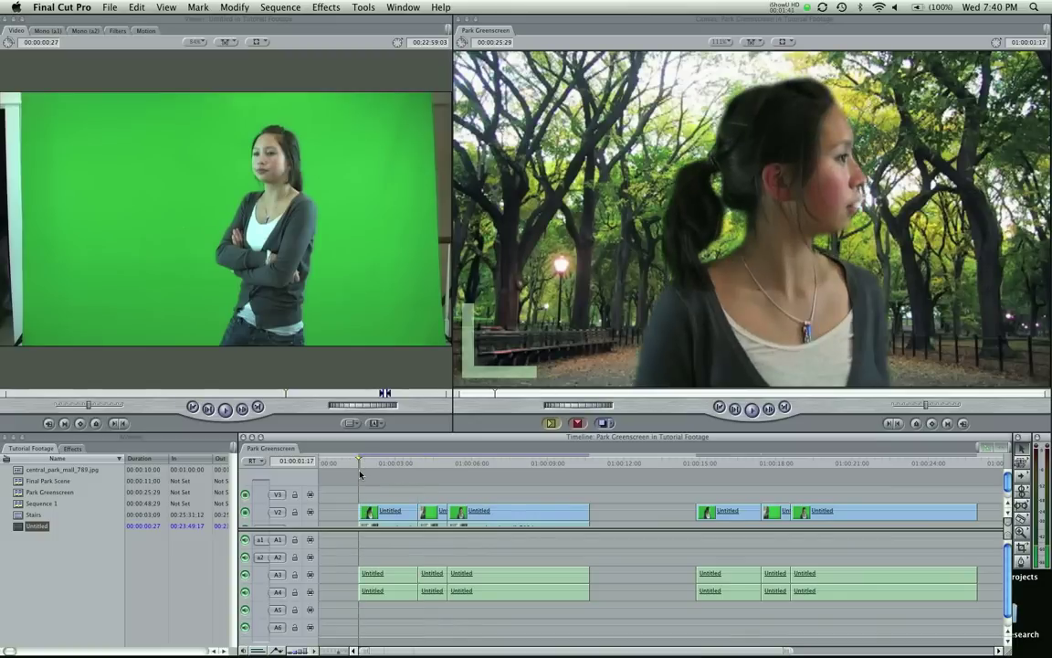
{"action": "left_click_drag", "start_coordinate": [361, 473], "coordinate": [448, 473]}
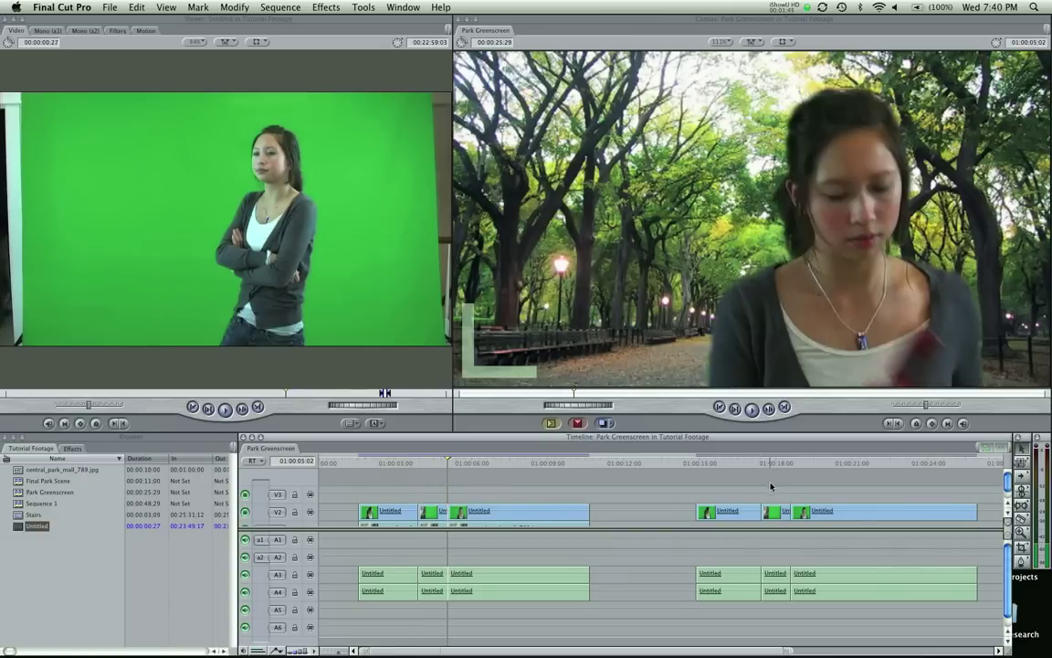
{"action": "scroll", "coordinate": [761, 508], "scroll_direction": "down", "scroll_amount": 1}
{"action": "left_click_drag", "start_coordinate": [718, 478], "coordinate": [841, 518]}
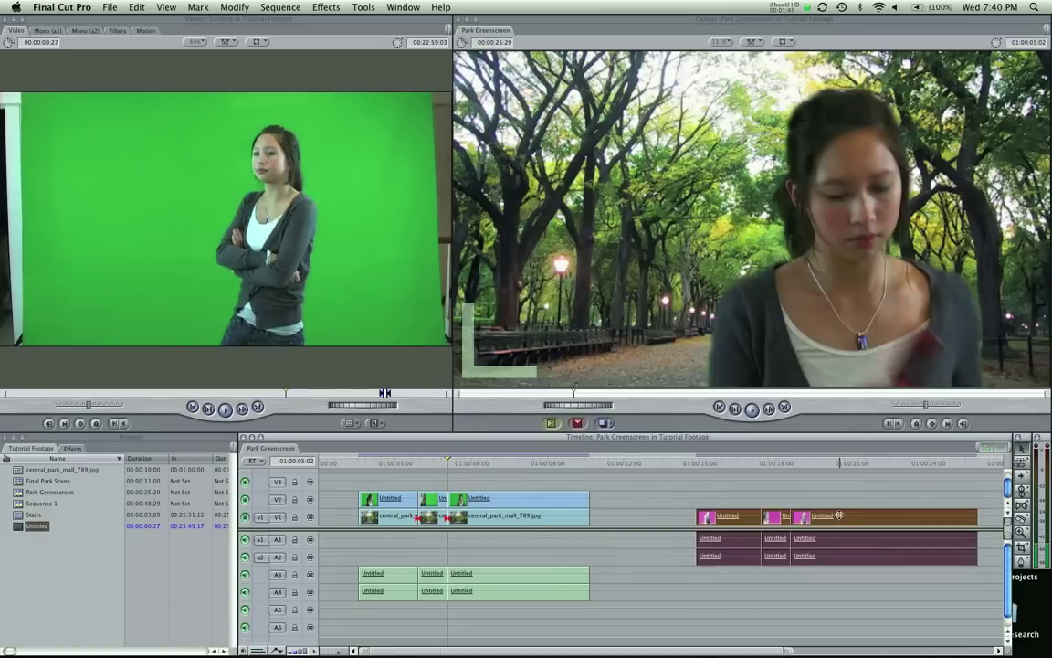
Move the playhead to the later clip at 01:00:17:27 and expand Video Filters > Key in Effects
{"action": "left_click", "coordinate": [702, 455]}
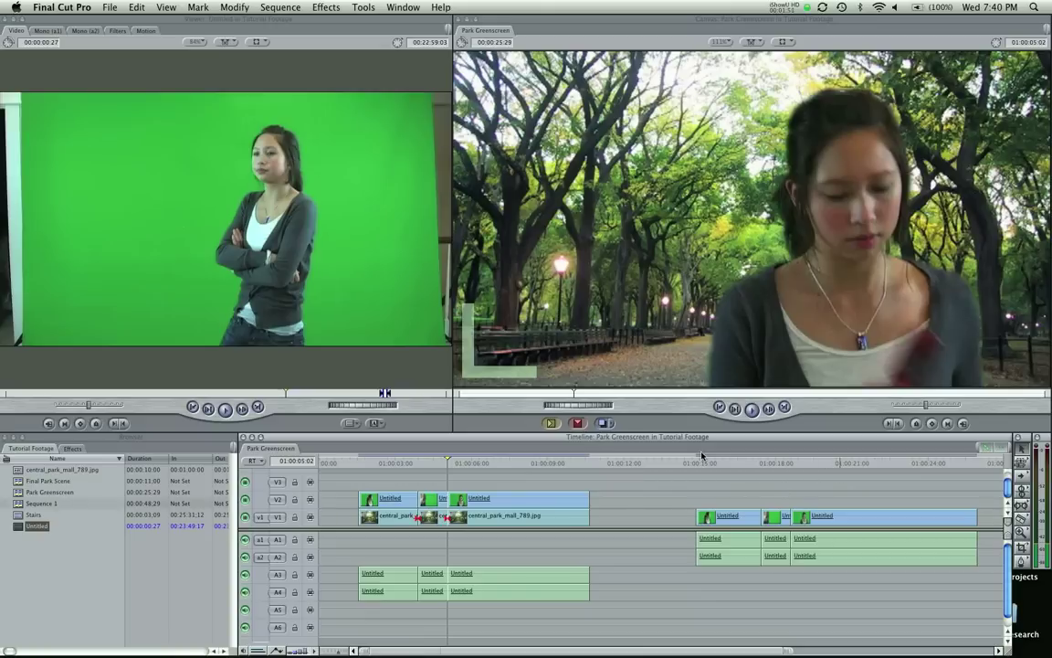
{"action": "left_click_drag", "start_coordinate": [765, 464], "coordinate": [773, 463]}
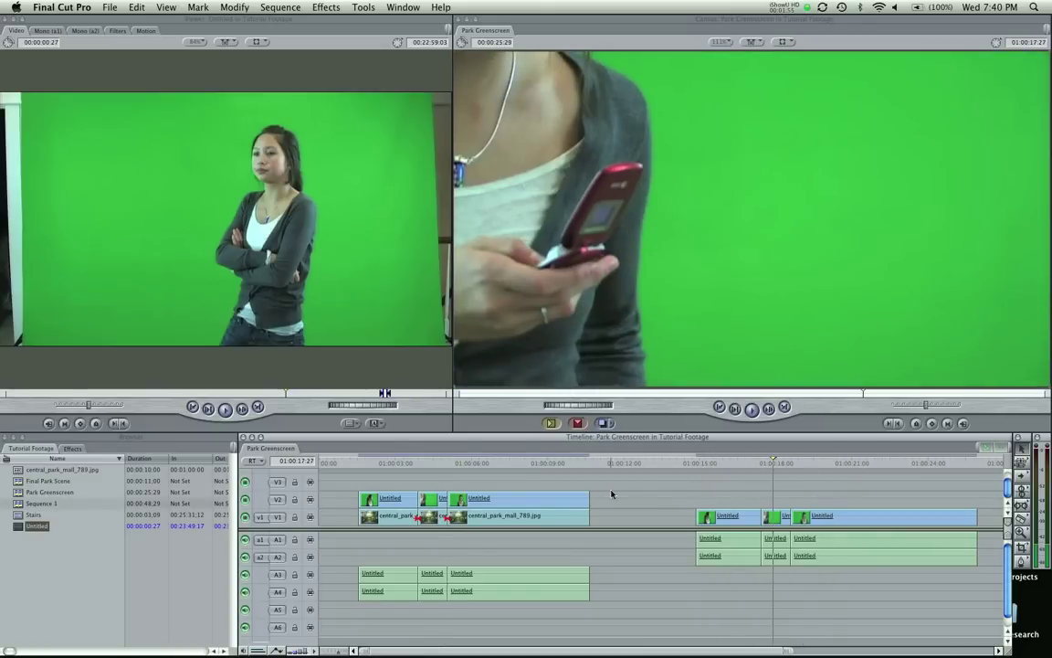
{"action": "left_click", "coordinate": [73, 448]}
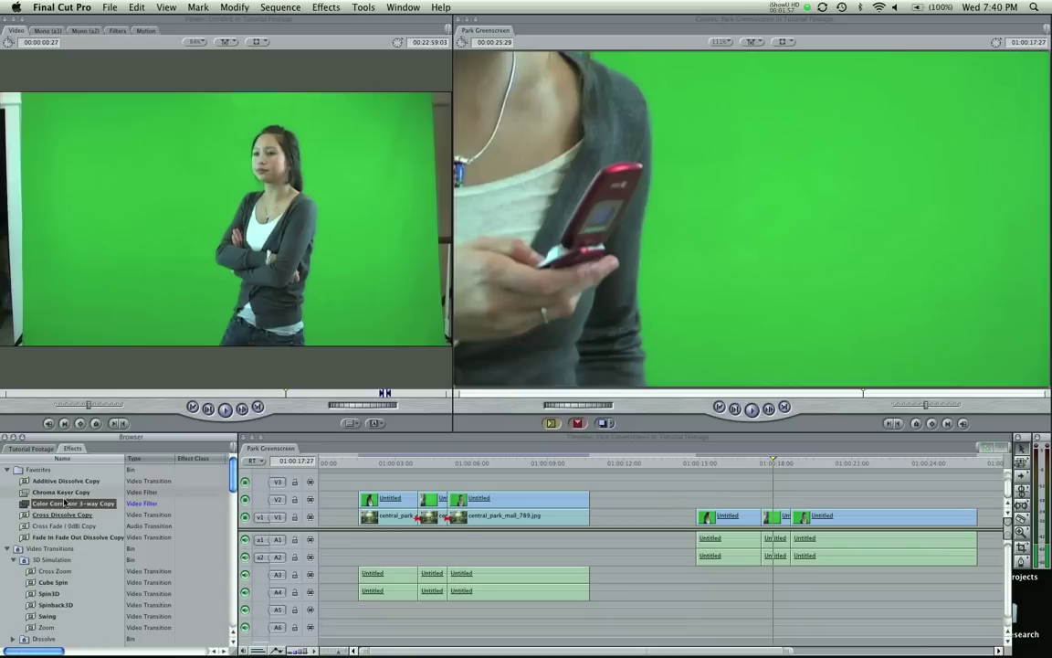
{"action": "left_click", "coordinate": [101, 493]}
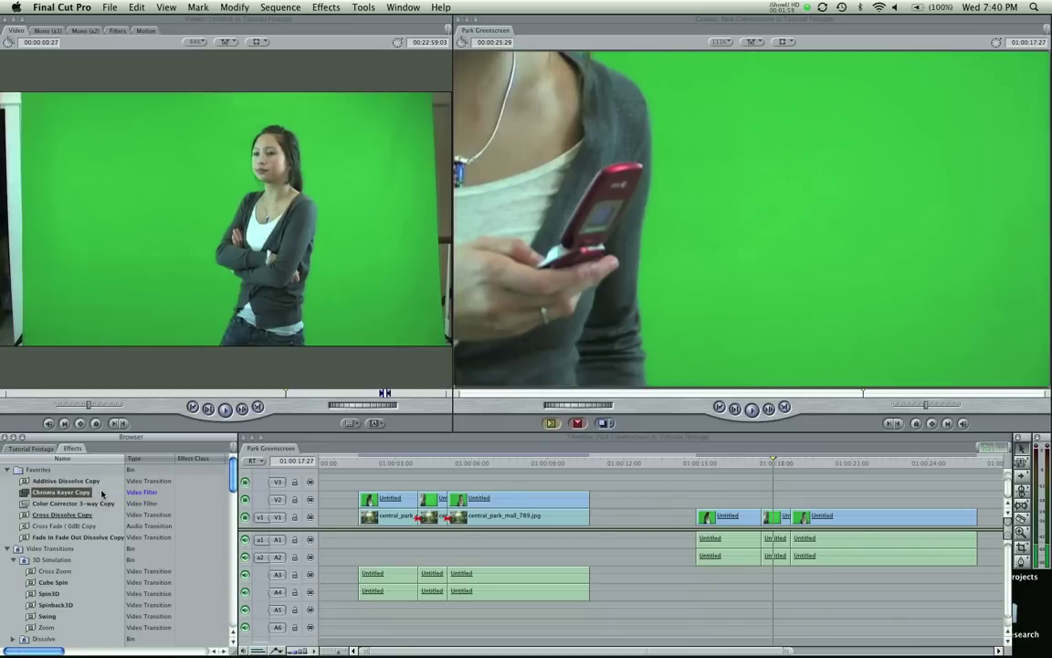
{"action": "left_click", "coordinate": [7, 548]}
{"action": "scroll", "coordinate": [54, 530], "scroll_direction": "down", "scroll_amount": 2}
{"action": "left_click", "coordinate": [7, 484]}
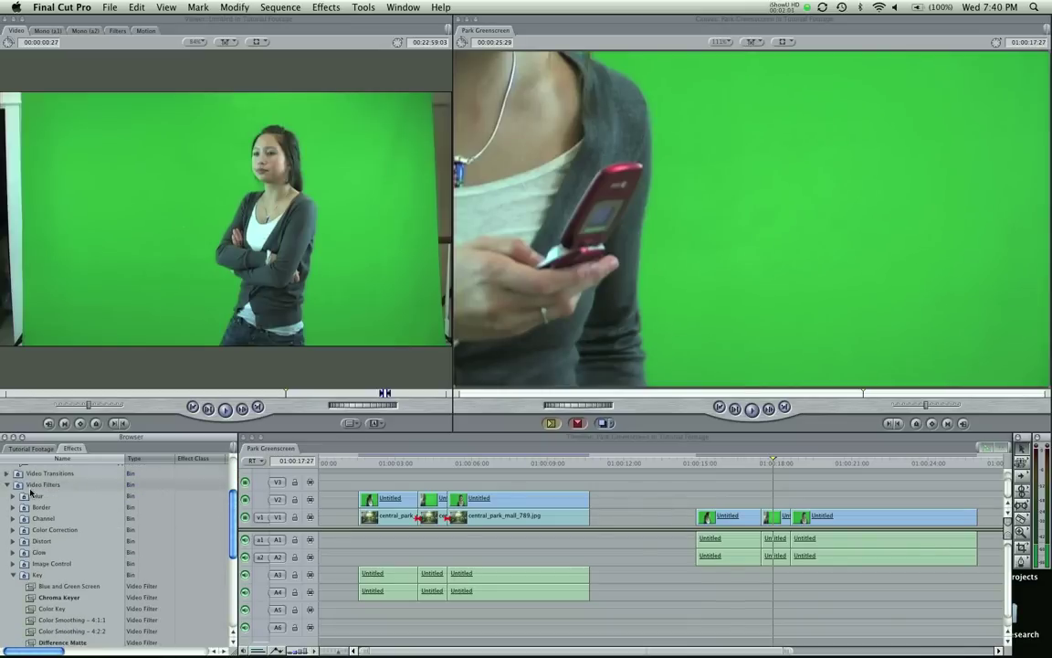
Drag the Chroma Keyer filter onto the later green-screen clips on V1
{"action": "scroll", "coordinate": [32, 498], "scroll_direction": "down", "scroll_amount": 4}
{"action": "scroll", "coordinate": [17, 504], "scroll_direction": "up", "scroll_amount": 3}
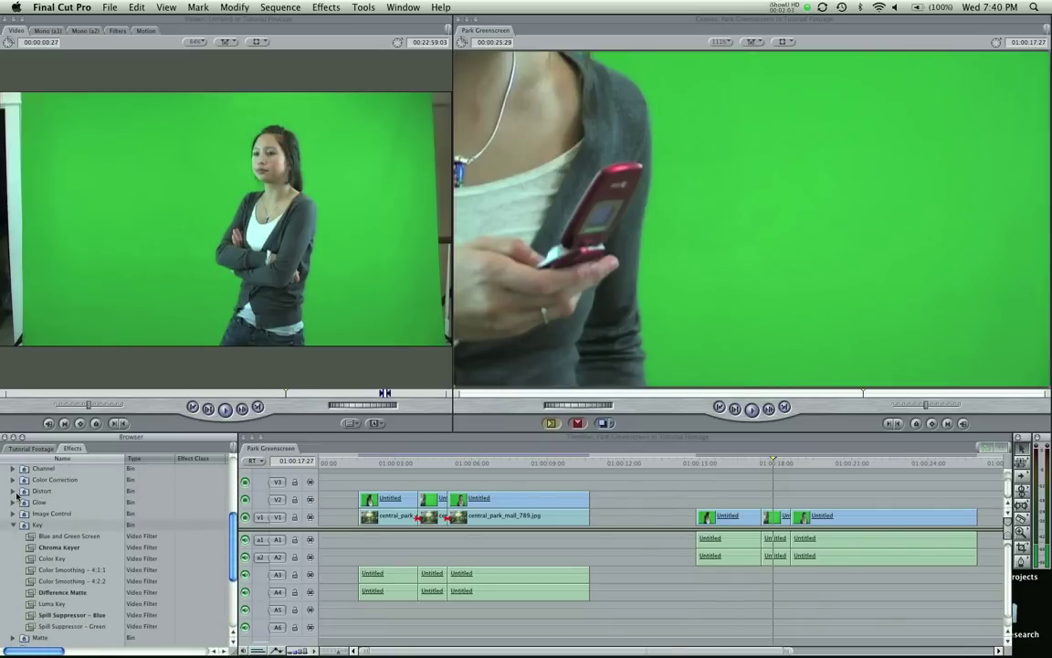
{"action": "scroll", "coordinate": [20, 574], "scroll_direction": "down", "scroll_amount": 1}
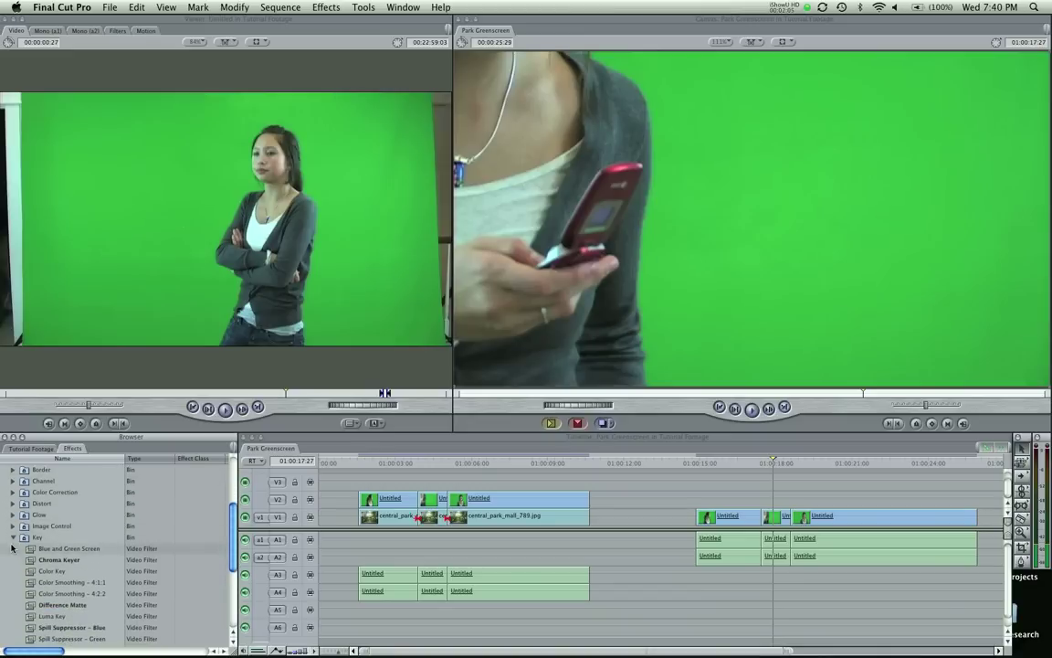
{"action": "left_click", "coordinate": [29, 560]}
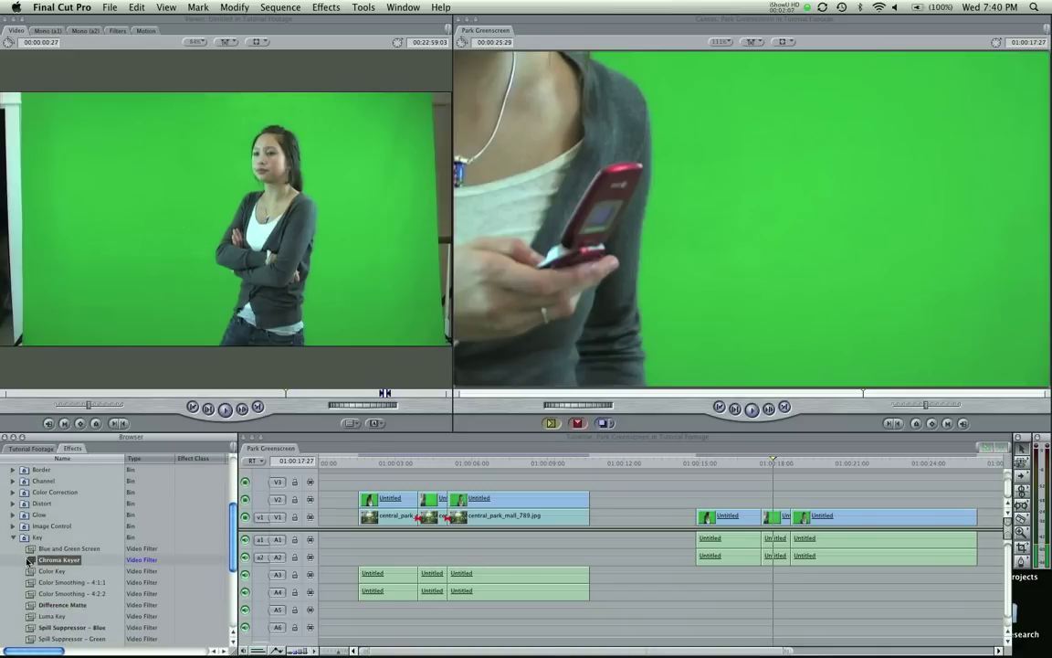
{"action": "left_click_drag", "start_coordinate": [29, 560], "coordinate": [709, 517]}
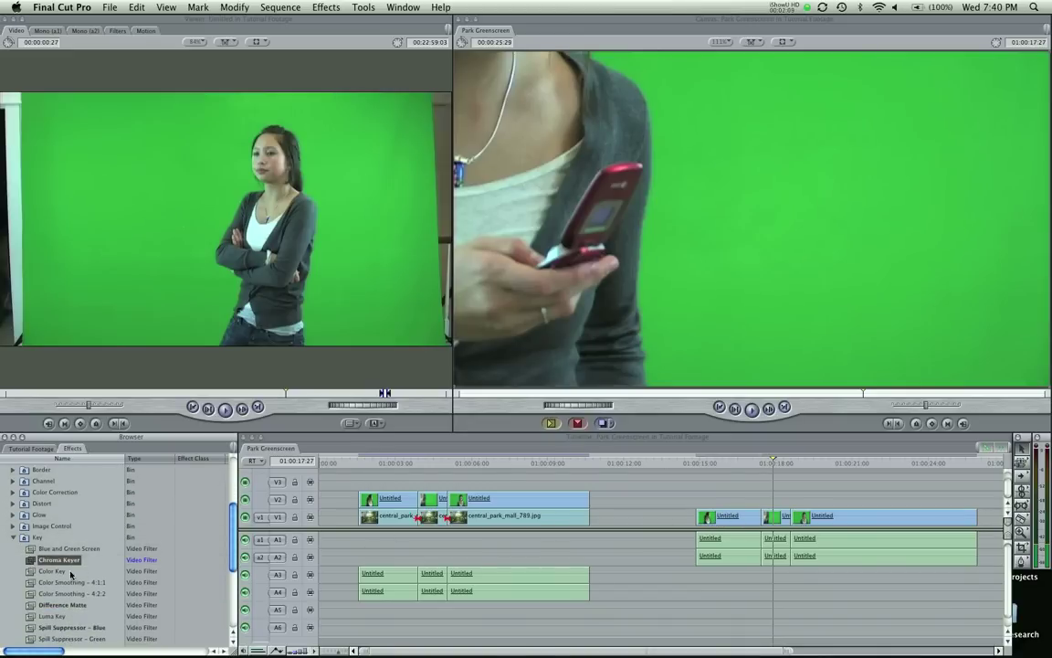
{"action": "left_click_drag", "start_coordinate": [29, 561], "coordinate": [781, 517]}
{"action": "left_click_drag", "start_coordinate": [29, 560], "coordinate": [759, 503]}
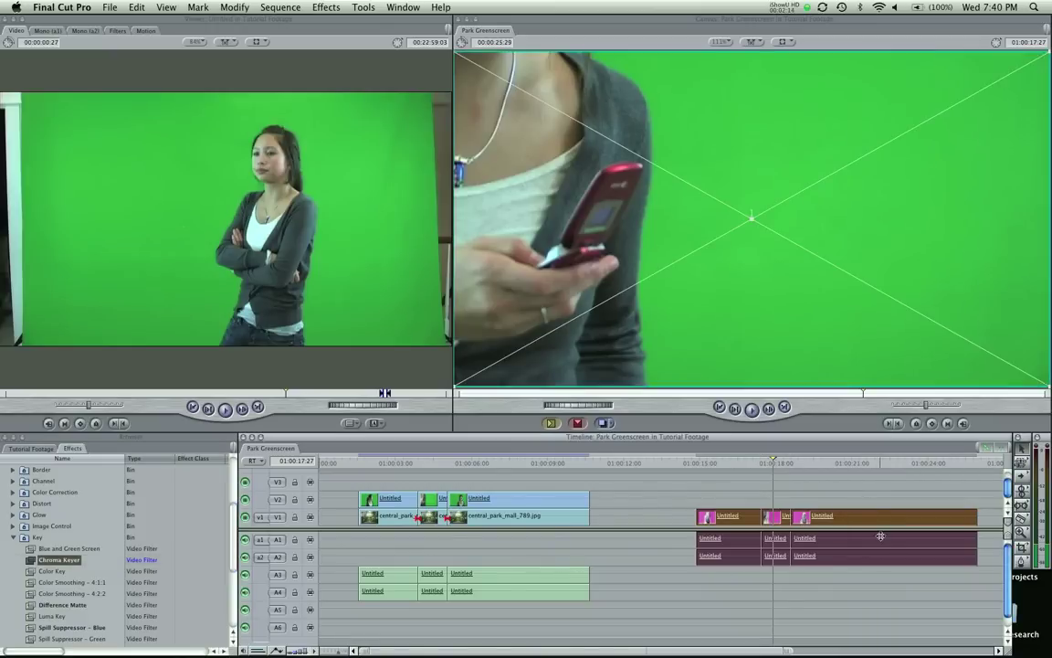
{"action": "left_click", "coordinate": [325, 7]}
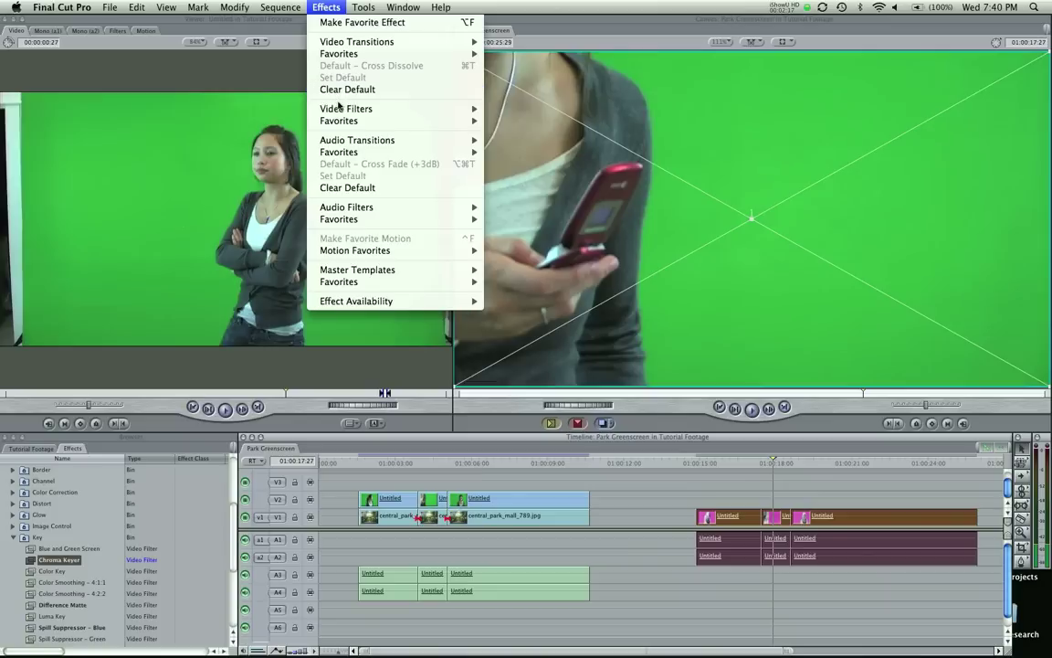
Apply Chroma Keyer via Effects > Video Filters > Key, then check the clip at 01:00:16:03
{"action": "mouse_move", "coordinate": [420, 108]}
{"action": "mouse_move", "coordinate": [573, 112]}
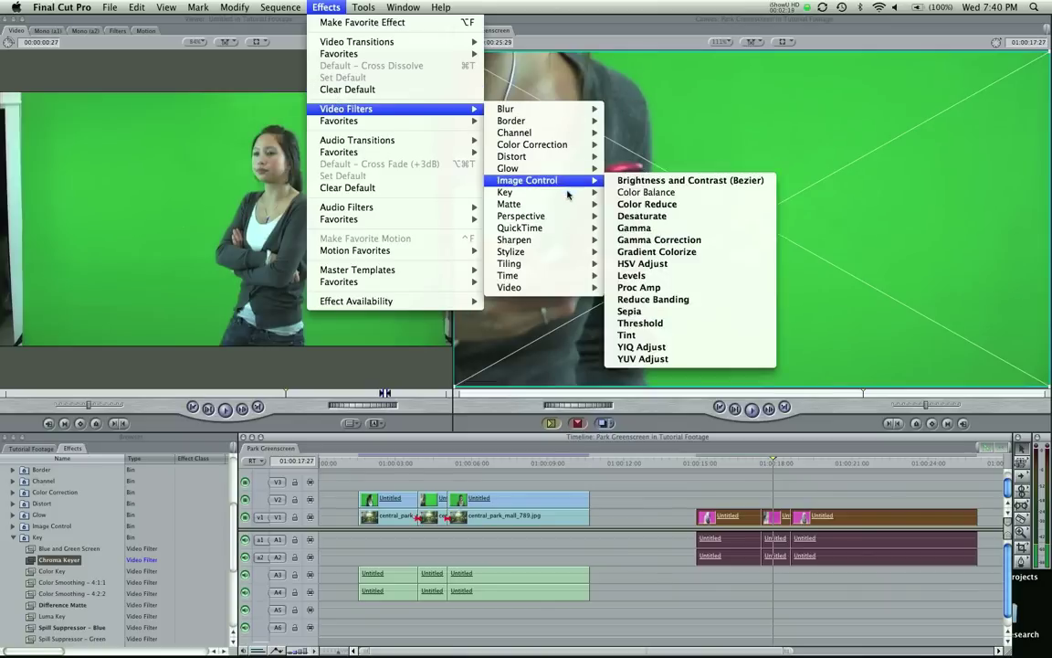
{"action": "mouse_move", "coordinate": [548, 192]}
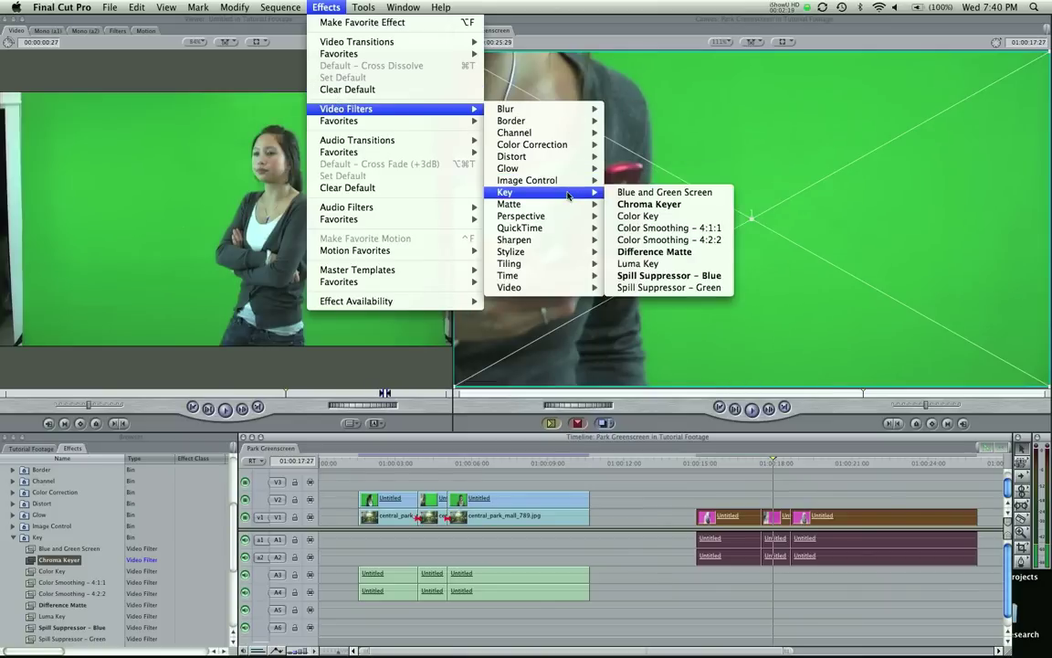
{"action": "left_click", "coordinate": [643, 204]}
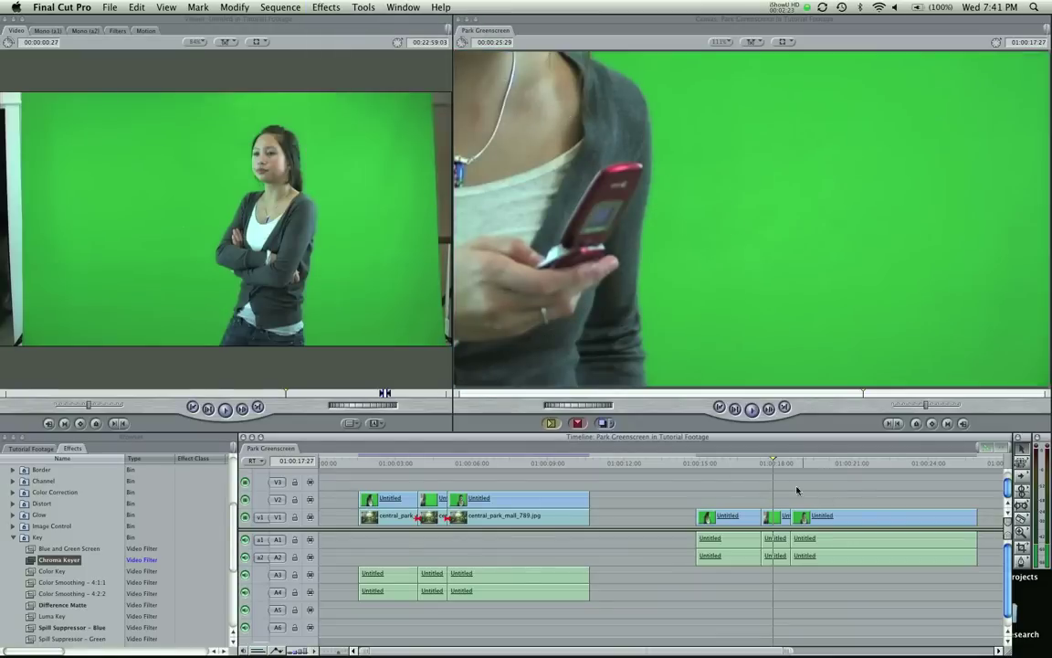
{"action": "left_click", "coordinate": [728, 461]}
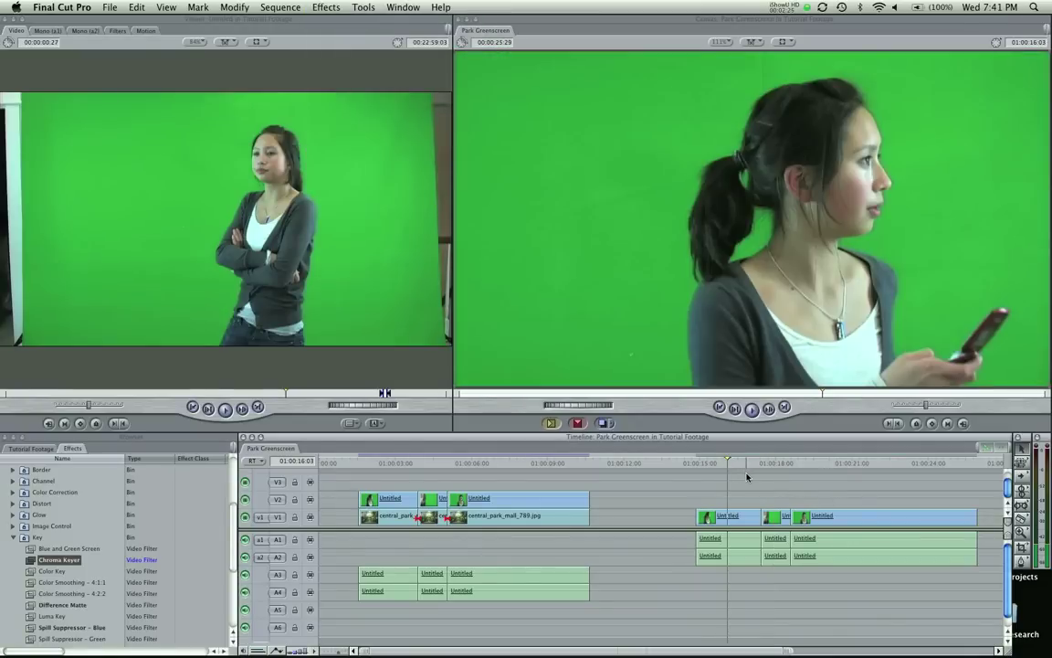
Select the second green-screen clip group with its audio and move it up to V2 and A3–A4
{"action": "left_click", "coordinate": [747, 466]}
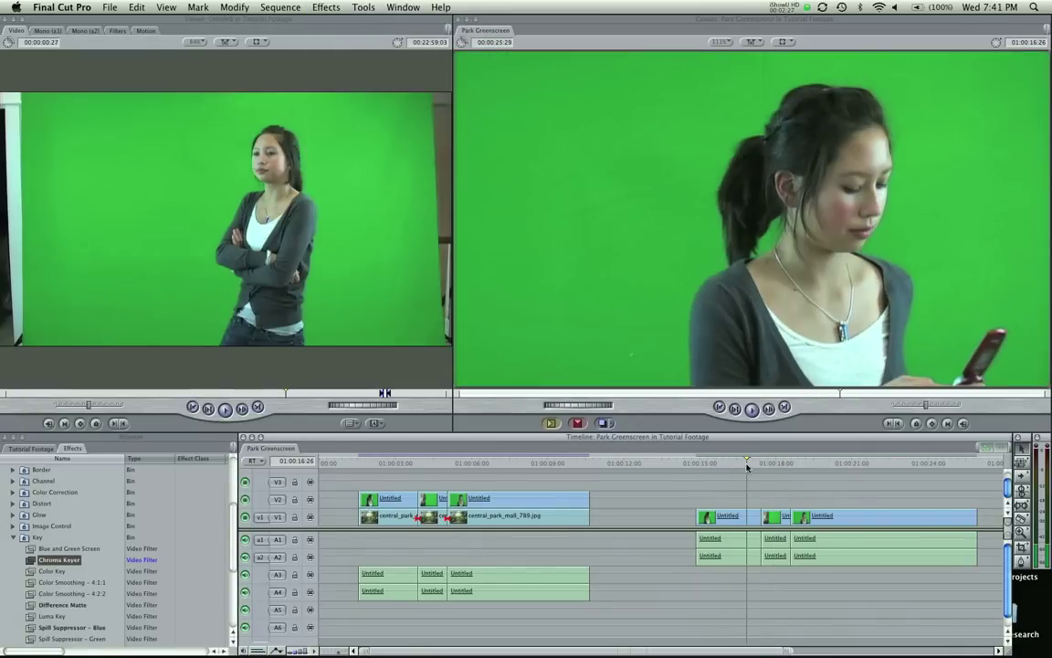
{"action": "left_click_drag", "start_coordinate": [759, 495], "coordinate": [712, 548]}
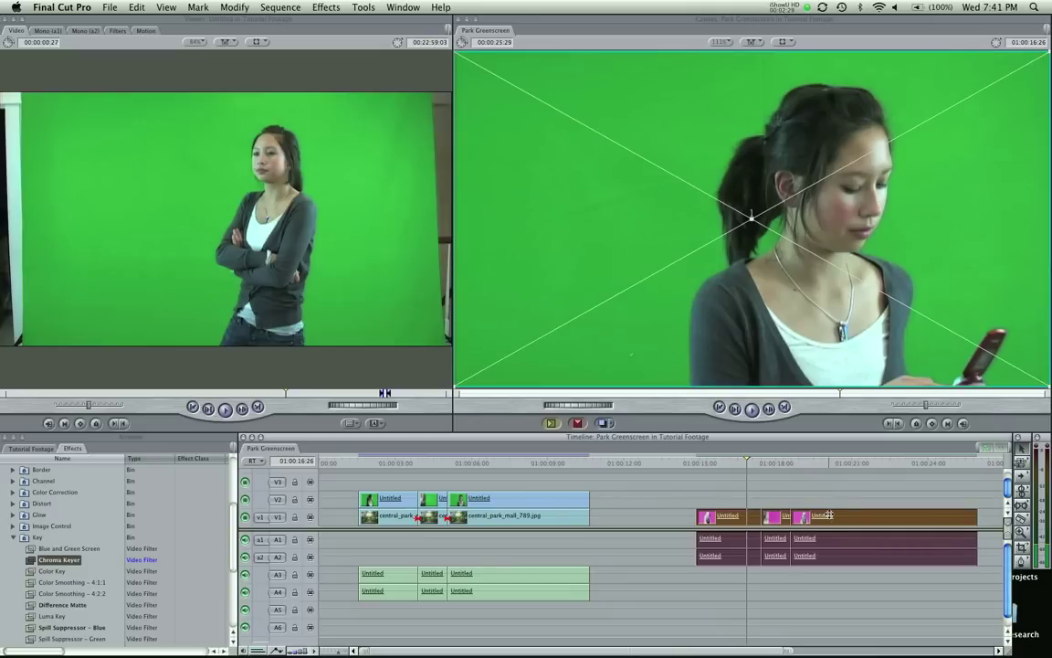
{"action": "left_click_drag", "start_coordinate": [824, 517], "coordinate": [824, 501]}
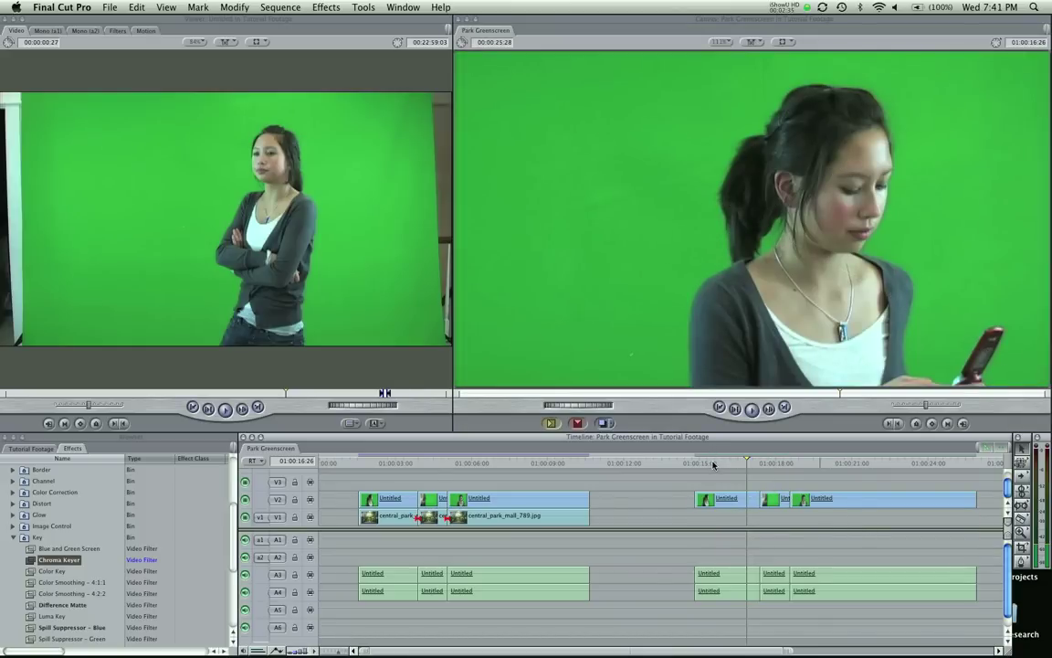
Scrub the playhead to compare the keyed first section with the unkeyed second section
{"action": "mouse_move", "coordinate": [512, 456]}
{"action": "left_mouse_down"}
{"action": "mouse_move", "coordinate": [486, 456]}
{"action": "mouse_move", "coordinate": [523, 455]}
{"action": "left_mouse_up"}
{"action": "mouse_move", "coordinate": [735, 456]}
{"action": "left_mouse_down"}
{"action": "mouse_move", "coordinate": [805, 456]}
{"action": "mouse_move", "coordinate": [712, 463]}
{"action": "mouse_move", "coordinate": [840, 474]}
{"action": "mouse_move", "coordinate": [715, 468]}
{"action": "mouse_move", "coordinate": [728, 469]}
{"action": "left_mouse_up"}
{"action": "left_click_drag", "start_coordinate": [515, 462], "coordinate": [474, 471]}
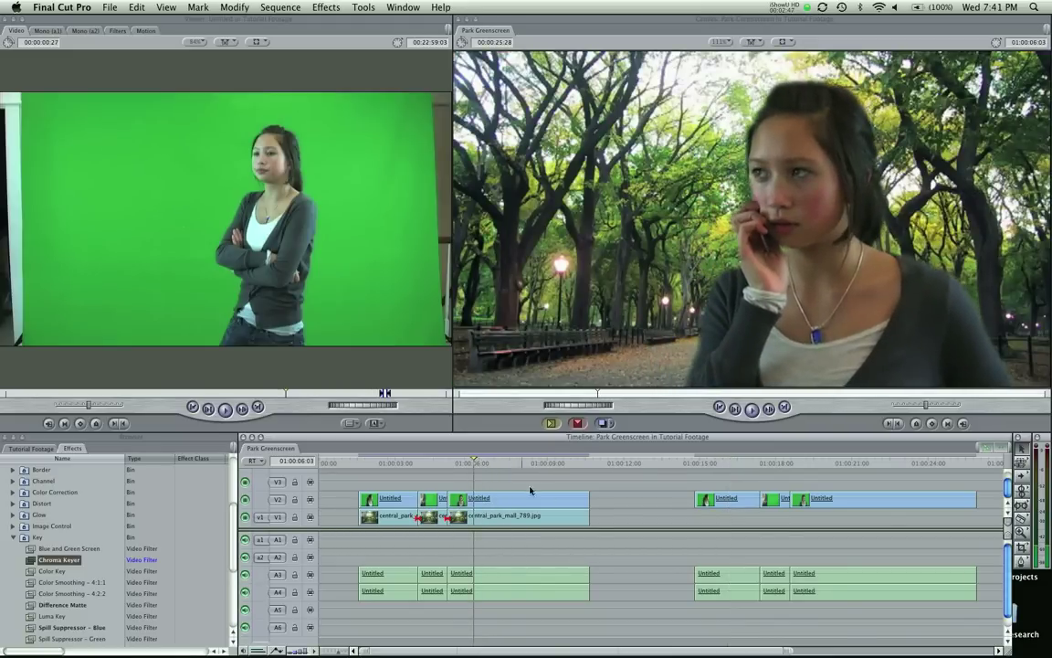
Place central_park_mall_789.jpg from Tutorial Footage on V1 at 01:00:15, extended to the clips' end
{"action": "left_click", "coordinate": [16, 448]}
{"action": "double_click", "coordinate": [18, 470]}
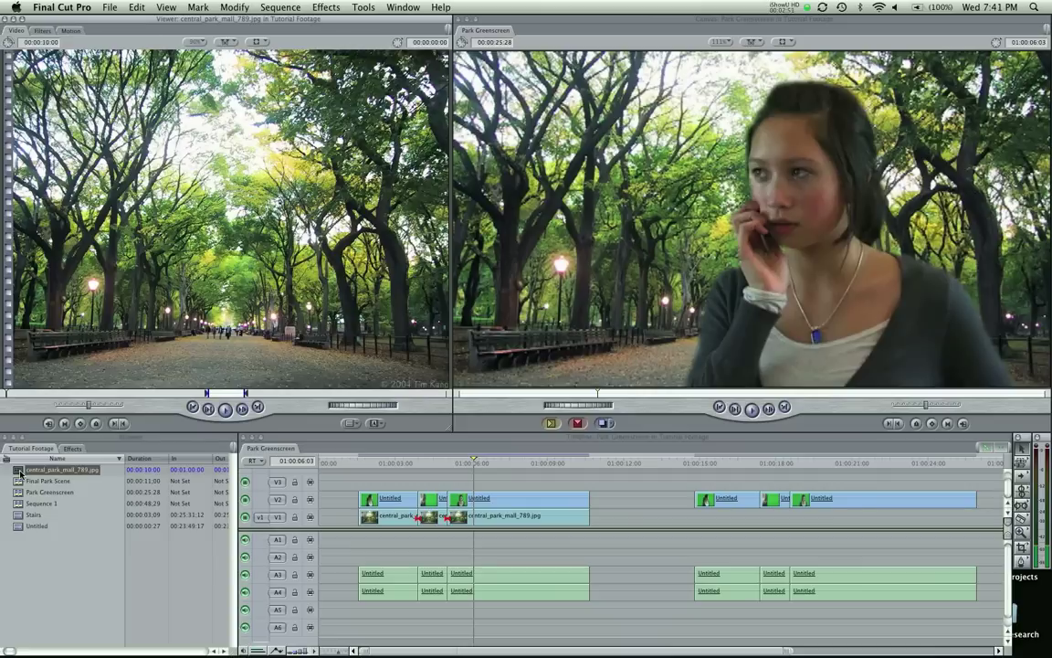
{"action": "left_click_drag", "start_coordinate": [17, 470], "coordinate": [706, 514]}
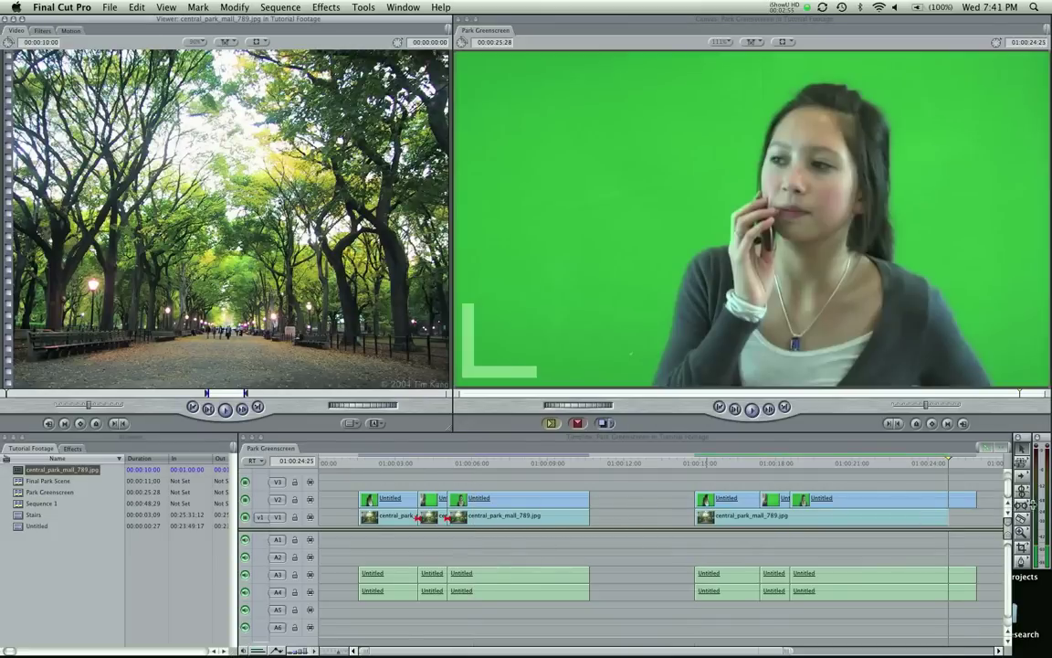
{"action": "left_click_drag", "start_coordinate": [951, 516], "coordinate": [977, 514]}
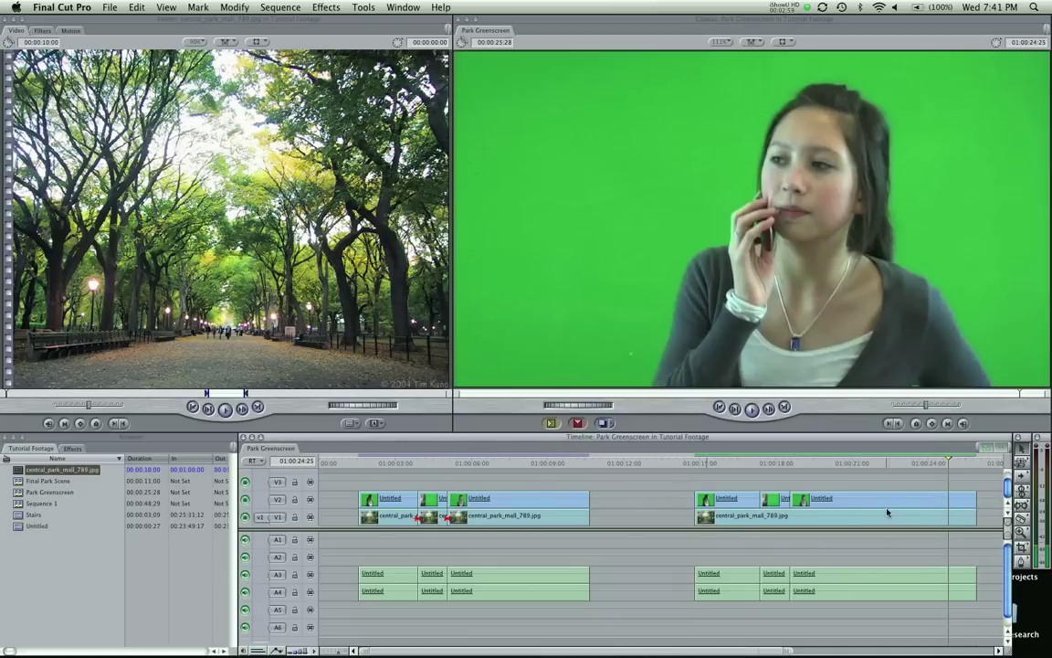
Open the park still from the sequence and scrub back to the start of the second section
{"action": "double_click", "coordinate": [812, 517]}
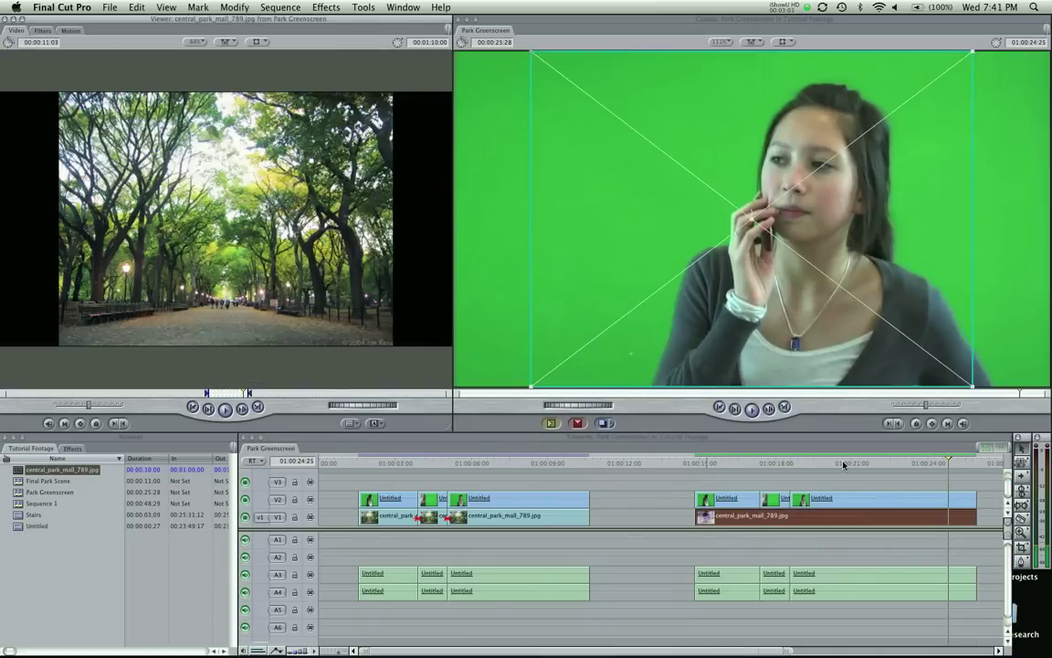
{"action": "left_click_drag", "start_coordinate": [843, 464], "coordinate": [726, 464]}
{"action": "key", "text": "Right"}
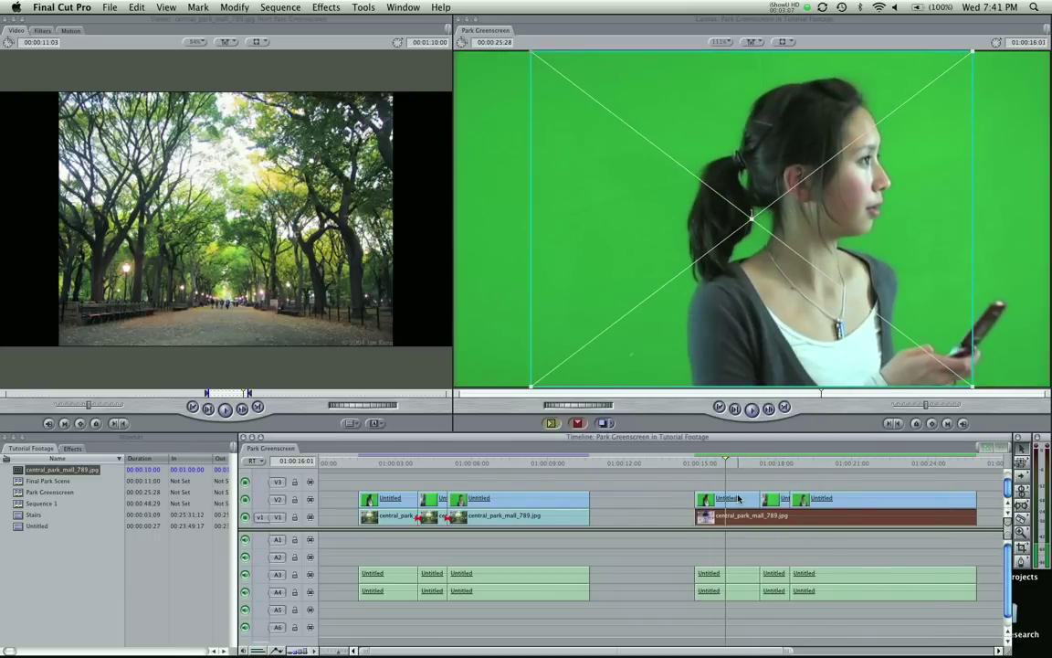
{"action": "double_click", "coordinate": [740, 498]}
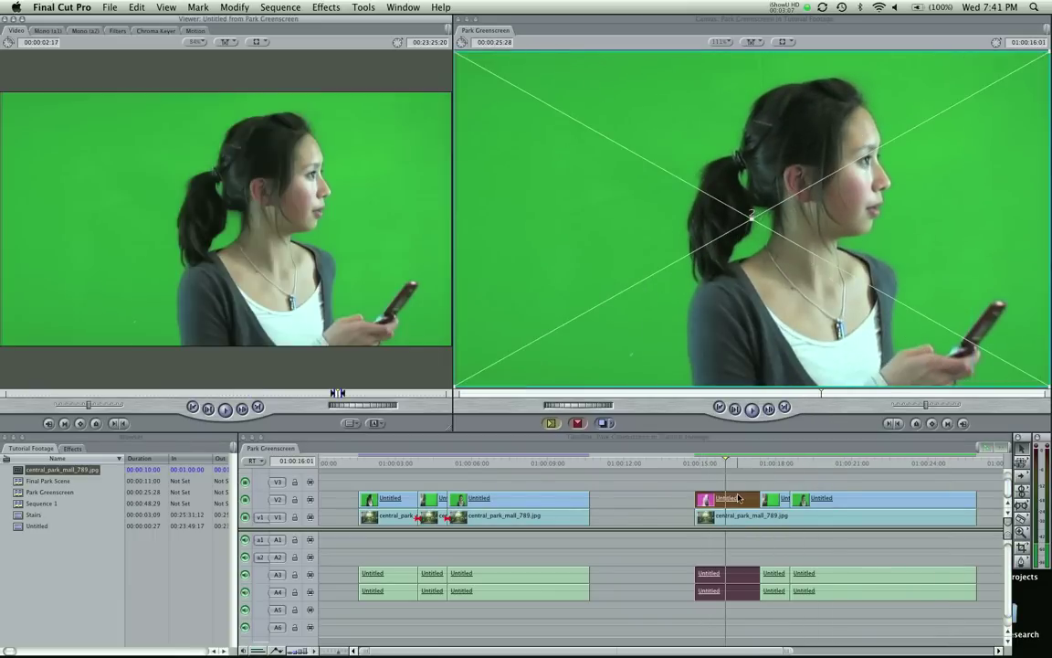
Show the clip's Chroma Keyer tab, uncheck Luma, and arm the Select Color eyedropper
{"action": "left_click", "coordinate": [146, 32]}
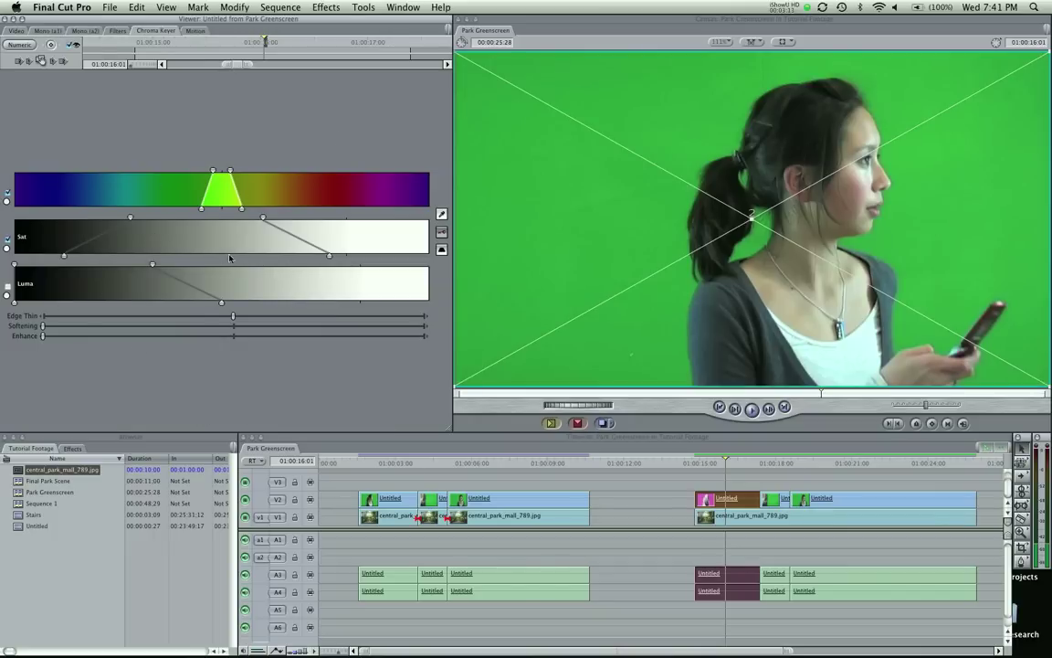
{"action": "left_click", "coordinate": [7, 286]}
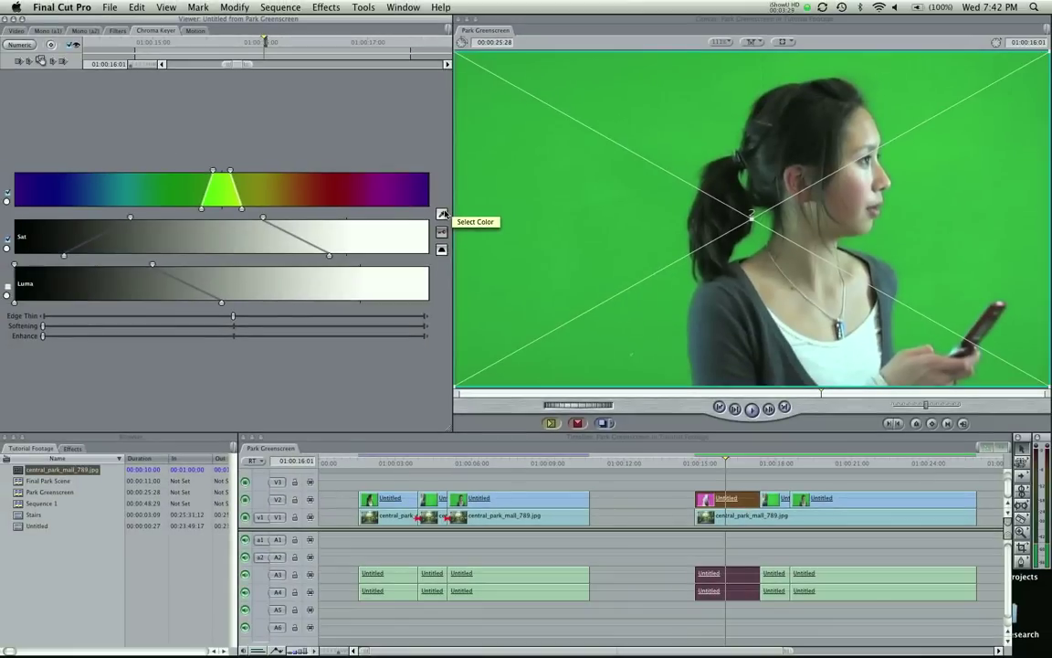
{"action": "left_click", "coordinate": [442, 214]}
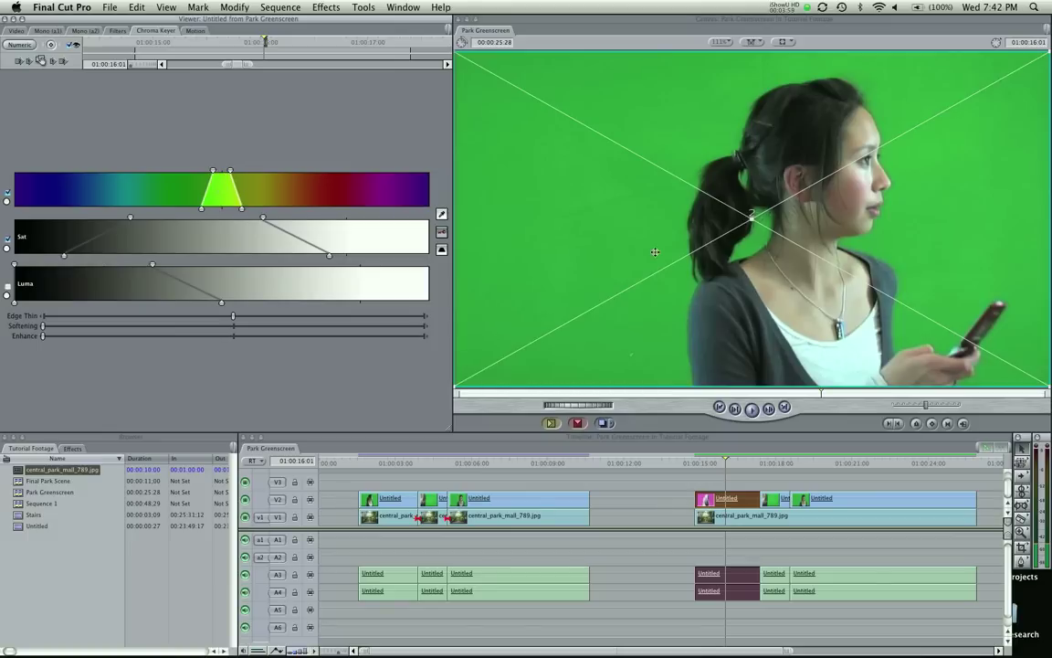
At 01:00:15:21, sample the green background with the eyedropper to key it out
{"action": "left_click", "coordinate": [740, 462]}
{"action": "left_click_drag", "start_coordinate": [736, 463], "coordinate": [718, 463]}
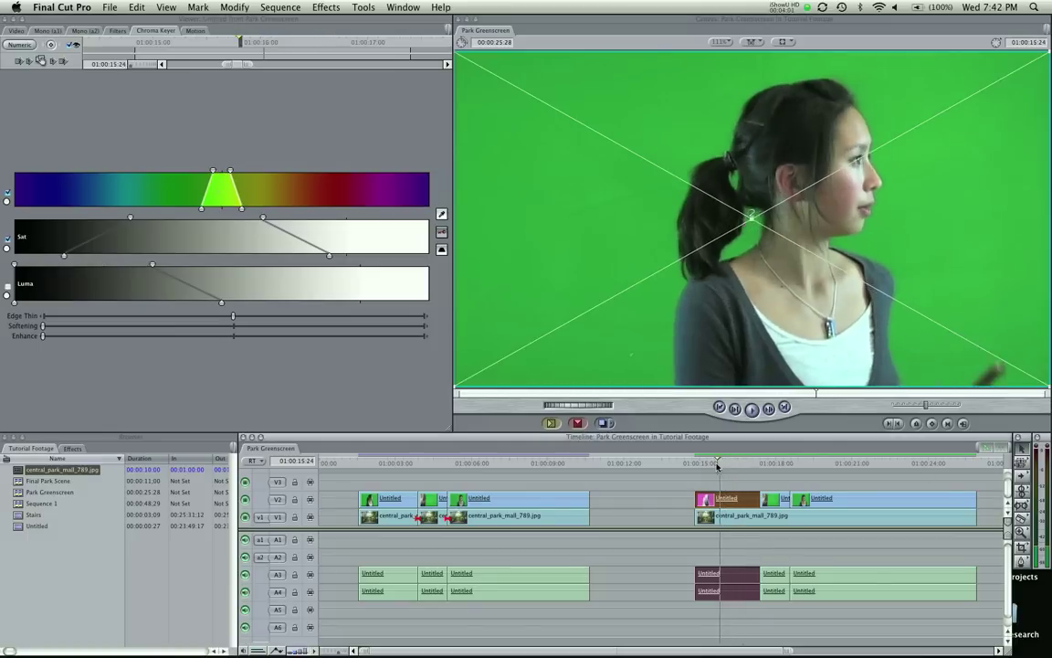
{"action": "left_click", "coordinate": [442, 215]}
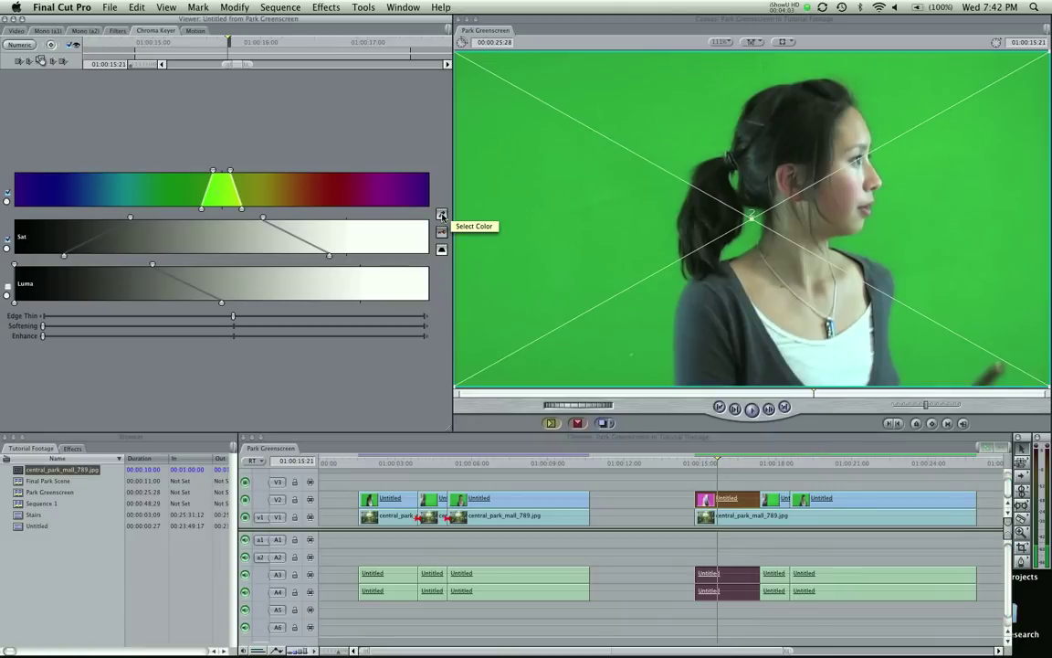
{"action": "left_click", "coordinate": [602, 167]}
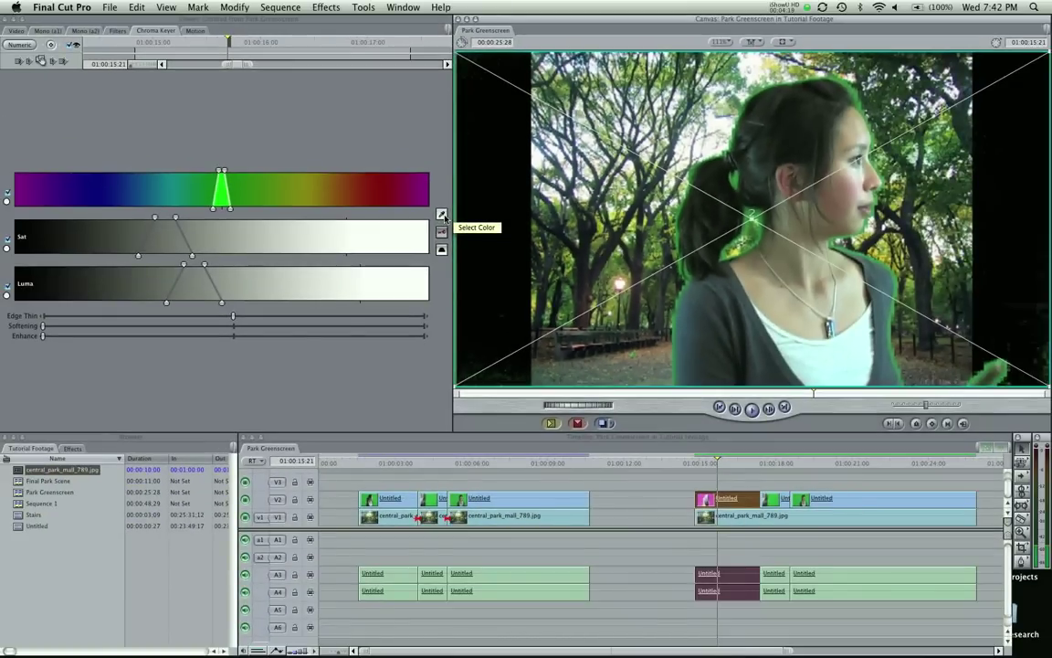
Add hair-edge colours, darker edge tones and more green shades to the keyed range
{"action": "left_click", "coordinate": [443, 215]}
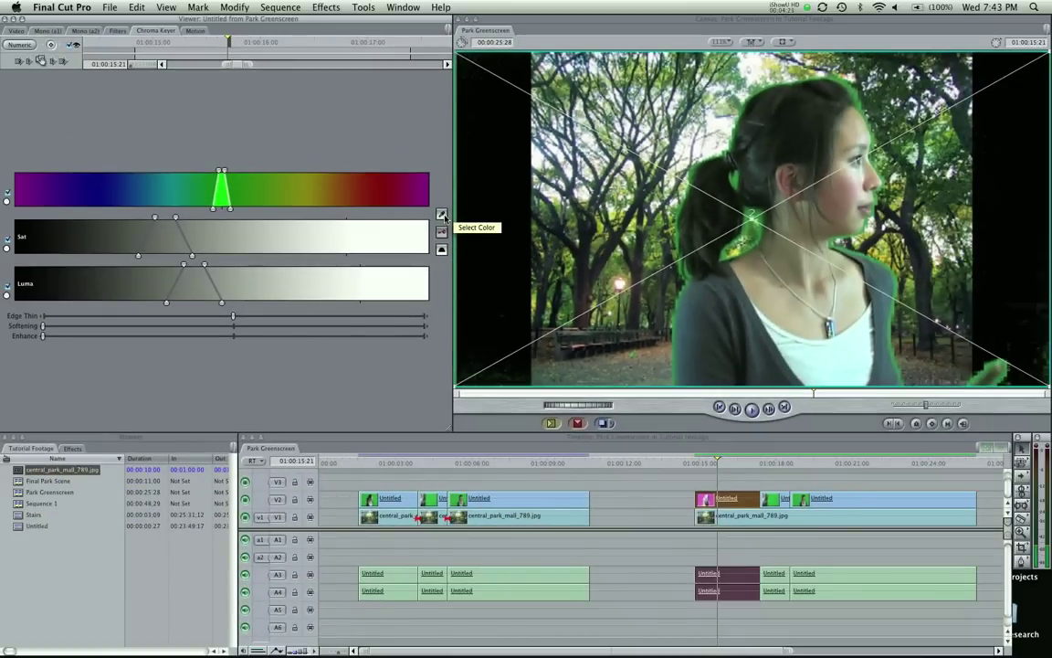
{"action": "left_click", "coordinate": [752, 212]}
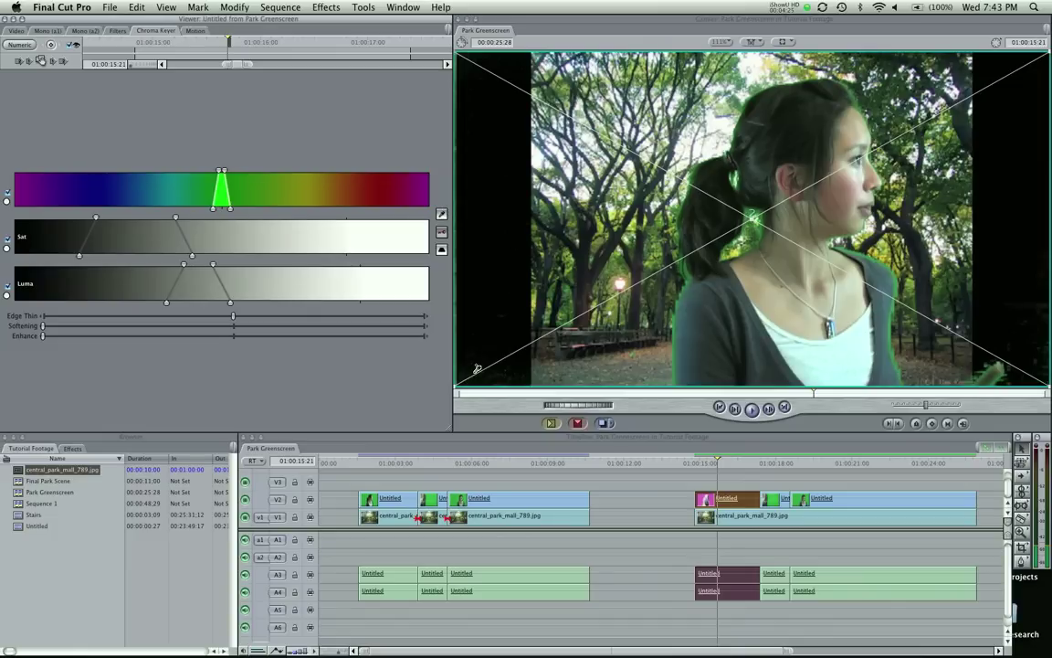
{"action": "left_click", "coordinate": [459, 298], "text": "shift"}
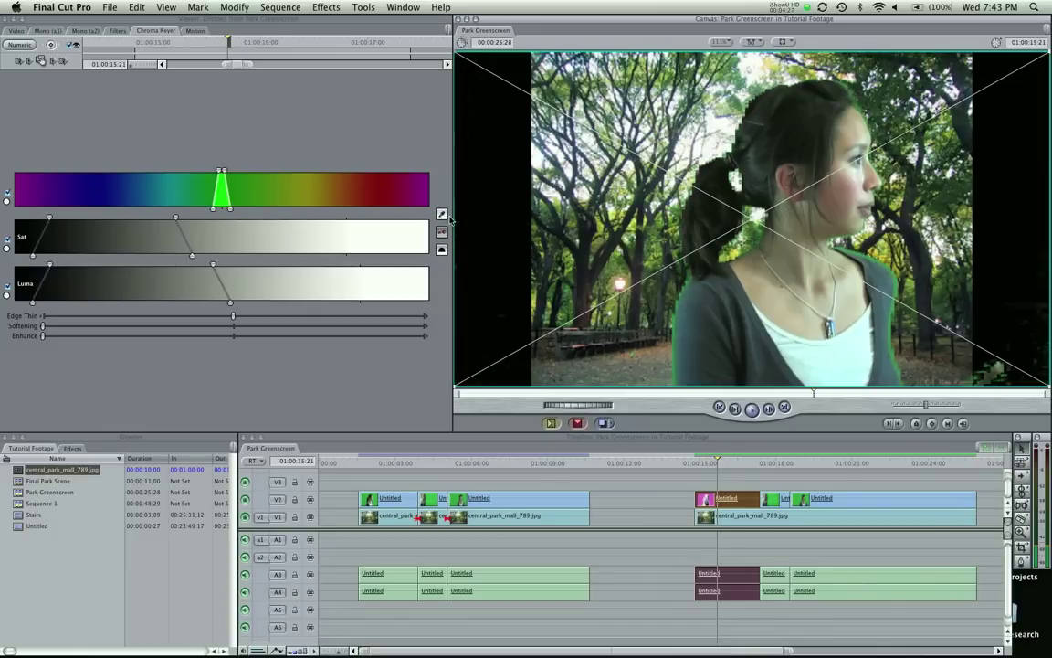
{"action": "left_click", "coordinate": [400, 196]}
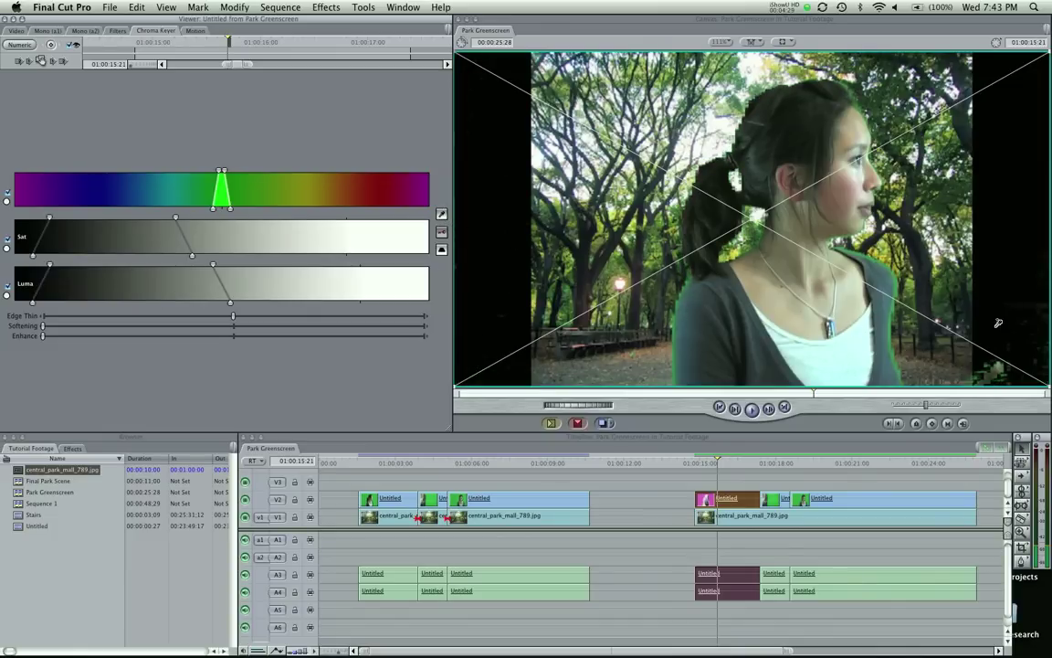
{"action": "left_click", "coordinate": [866, 99], "text": "shift"}
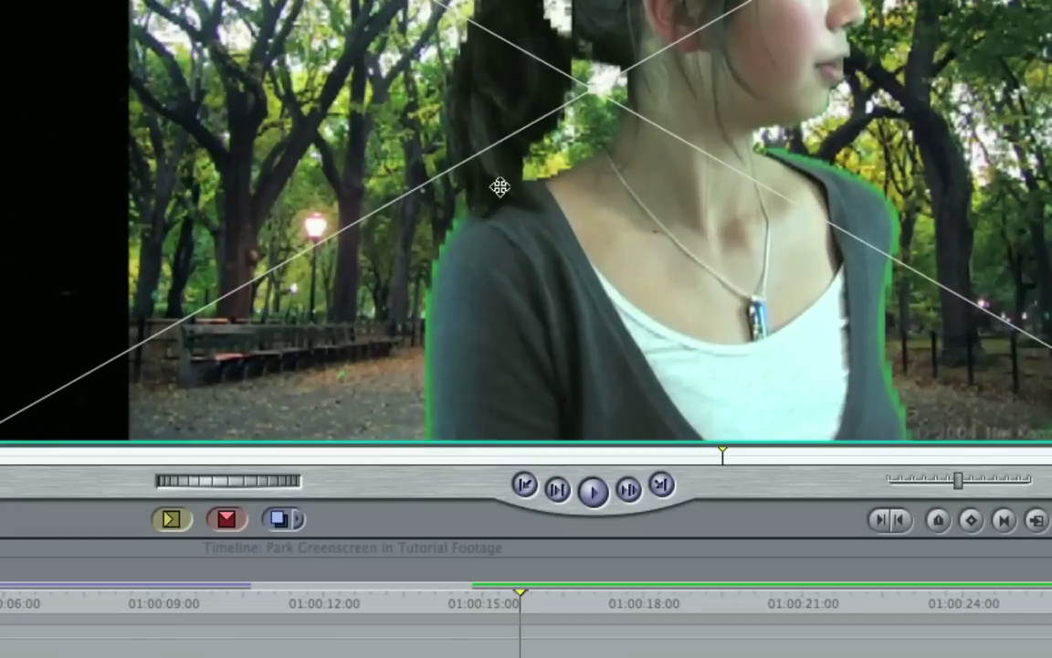
{"action": "key", "text": "Left"}
{"action": "key", "text": "Left"}
{"action": "key", "text": "Left"}
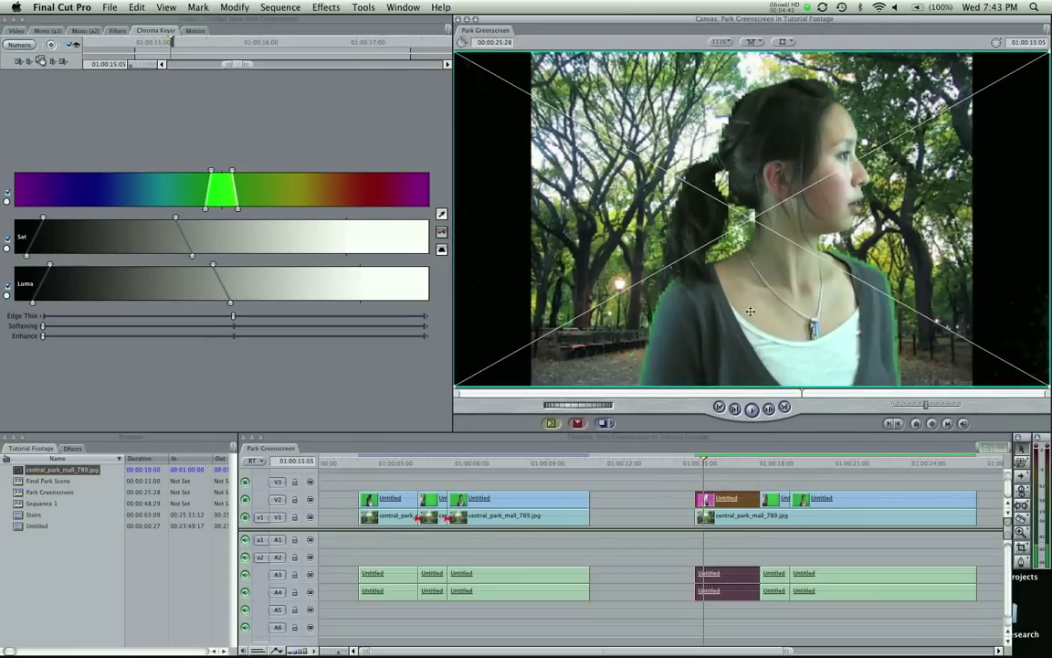
{"action": "left_click_drag", "start_coordinate": [704, 464], "coordinate": [728, 465]}
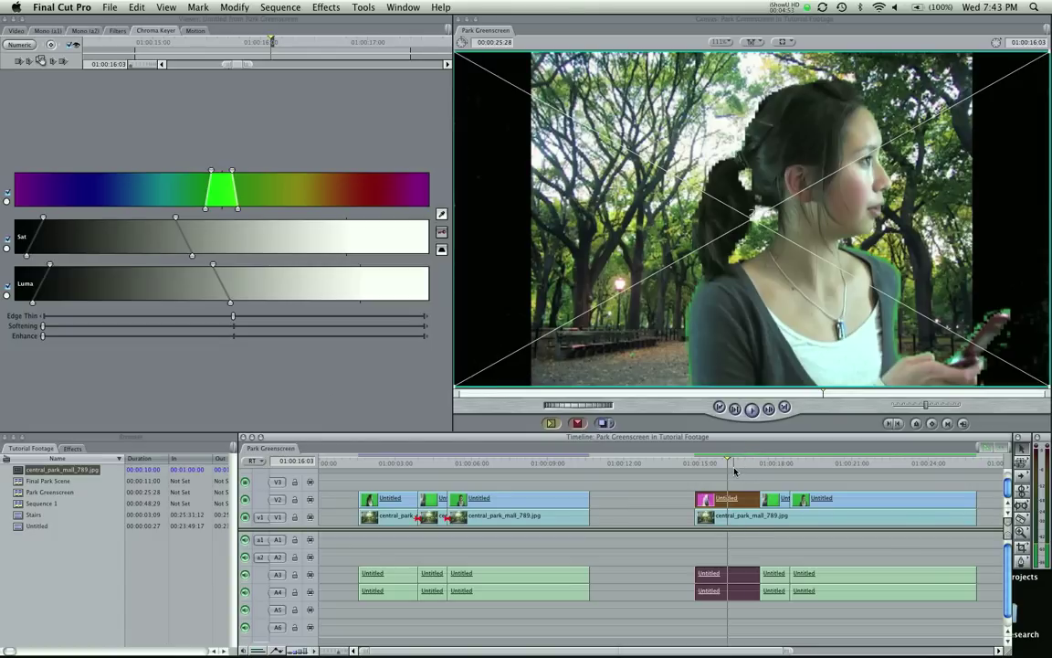
{"action": "left_click", "coordinate": [750, 481]}
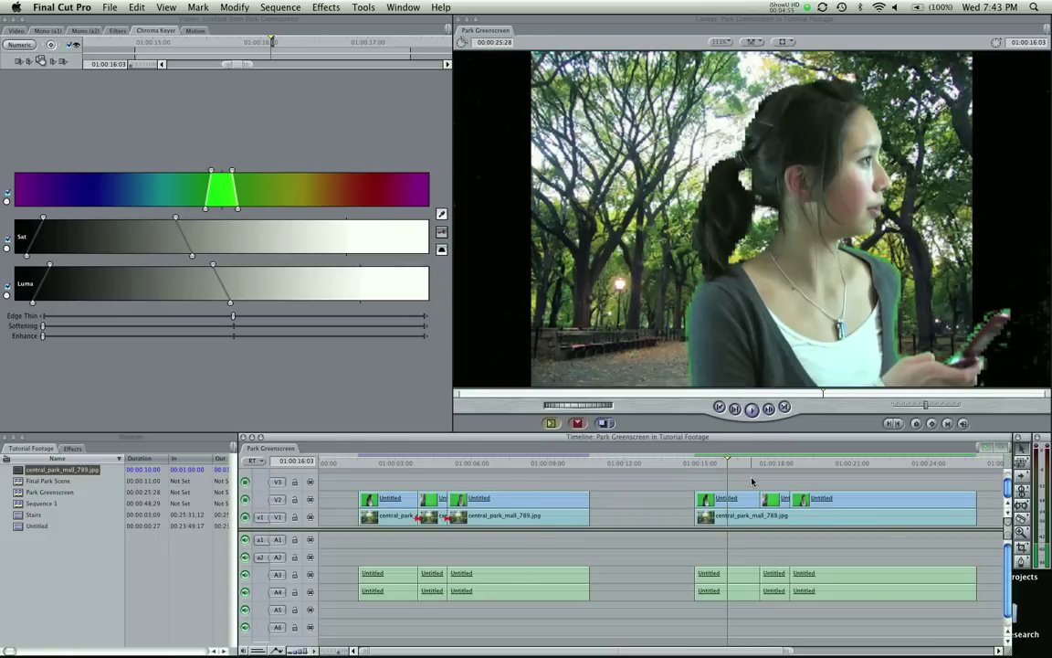
{"action": "left_click_drag", "start_coordinate": [742, 465], "coordinate": [719, 465]}
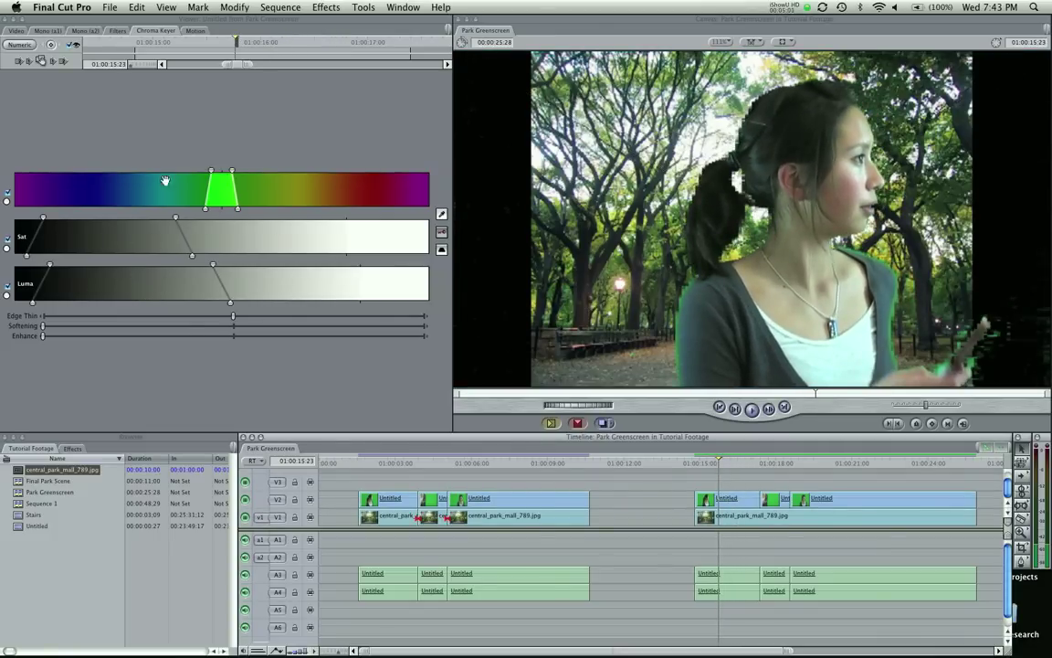
Adjust the Chroma Keyer green hue range handles slightly and raise Softening a little
{"action": "left_click", "coordinate": [232, 171]}
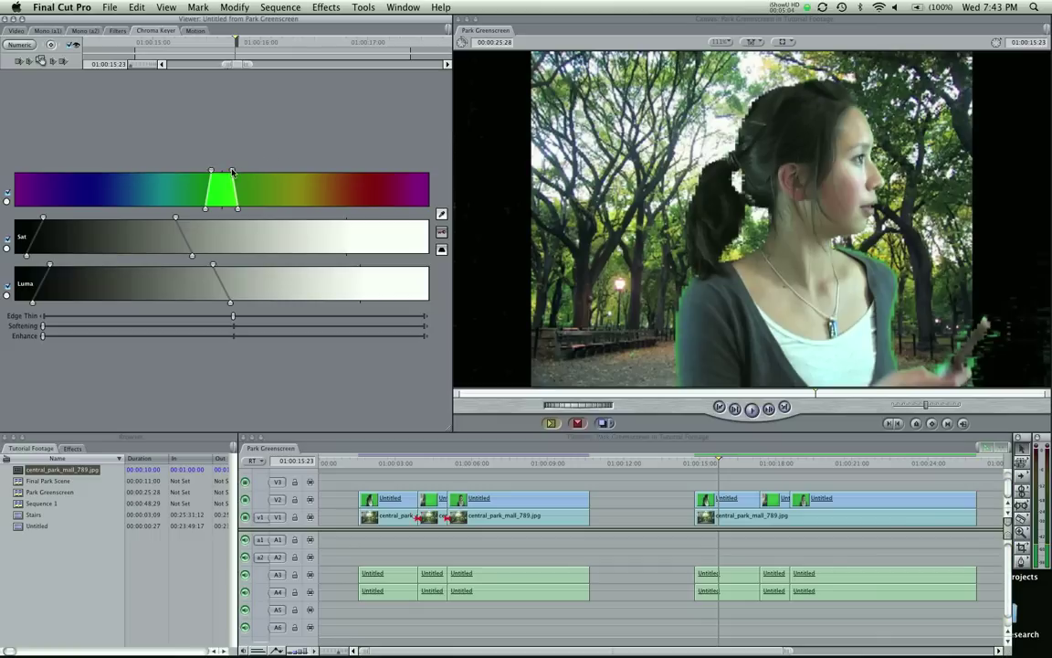
{"action": "left_click", "coordinate": [442, 215]}
{"action": "left_click_drag", "start_coordinate": [234, 172], "coordinate": [235, 174]}
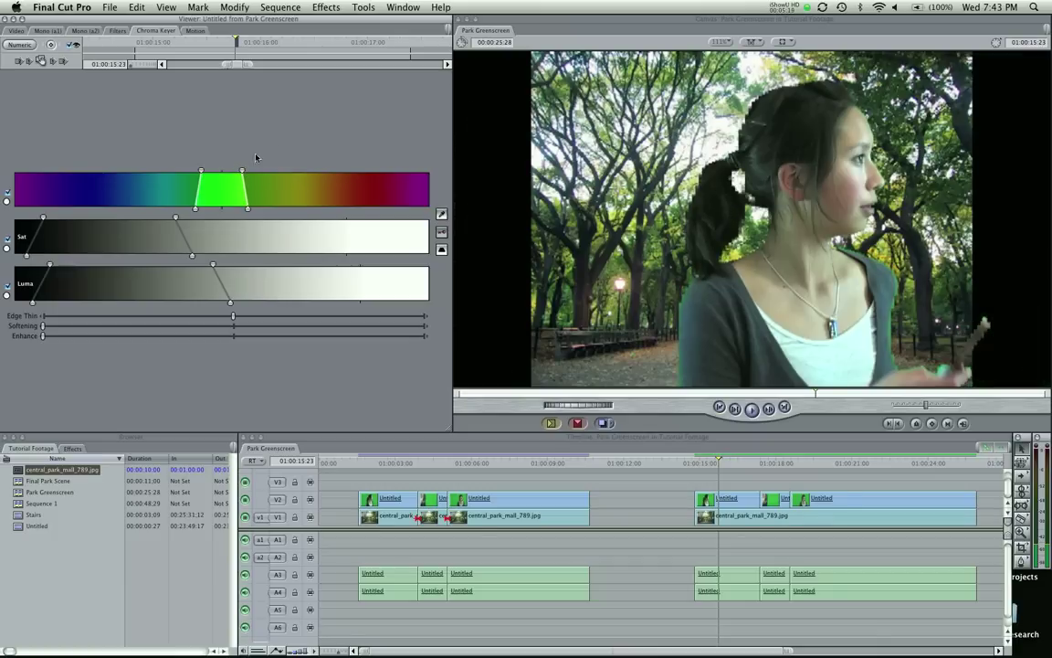
{"action": "left_click_drag", "start_coordinate": [242, 172], "coordinate": [236, 173]}
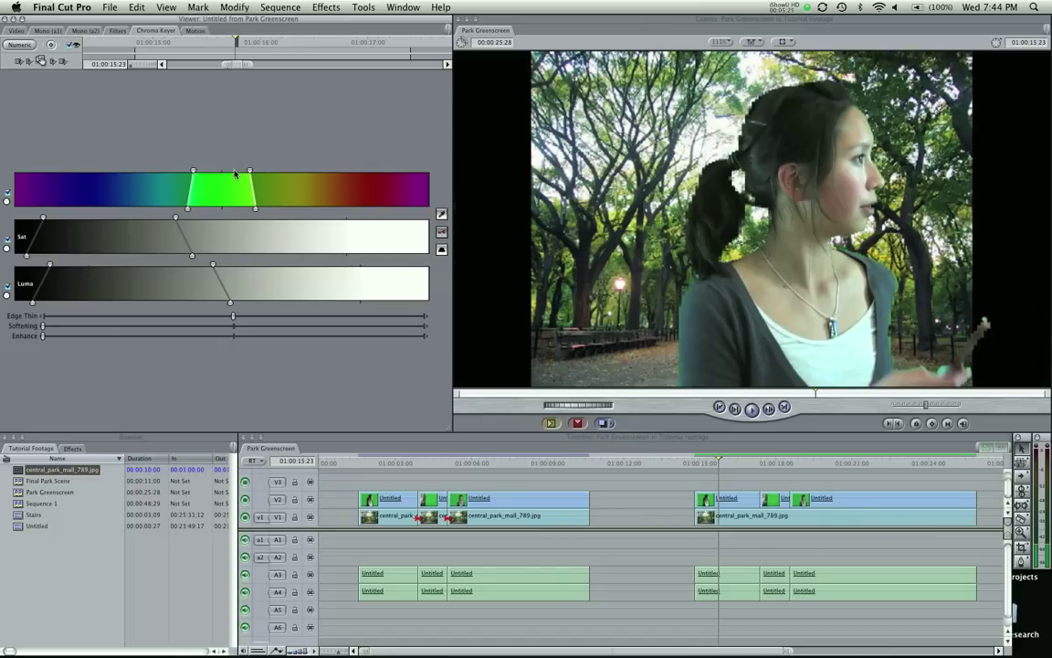
{"action": "left_click_drag", "start_coordinate": [250, 172], "coordinate": [249, 173]}
{"action": "left_click_drag", "start_coordinate": [44, 326], "coordinate": [42, 327]}
{"action": "left_click_drag", "start_coordinate": [43, 327], "coordinate": [54, 331]}
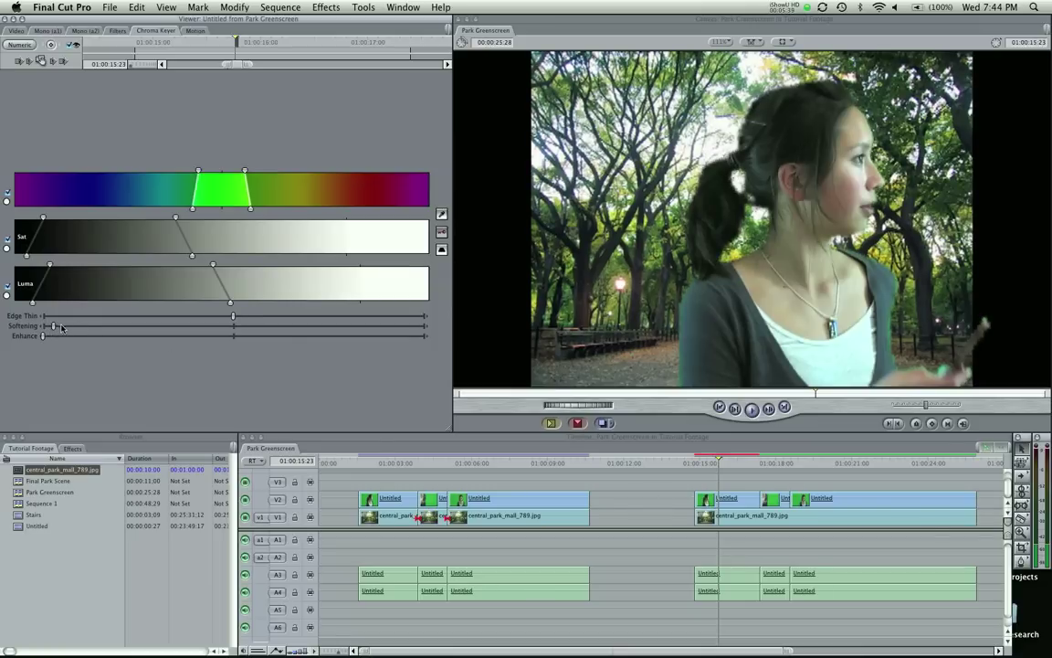